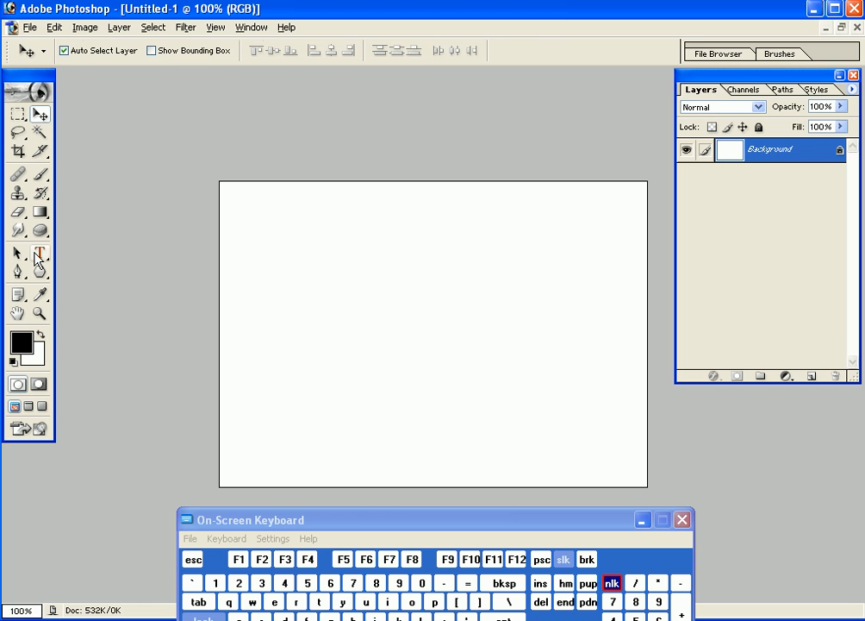
# Add a capital letter A as horizontal text on the canvas, just left of its centre
pyautogui.click(39, 253)
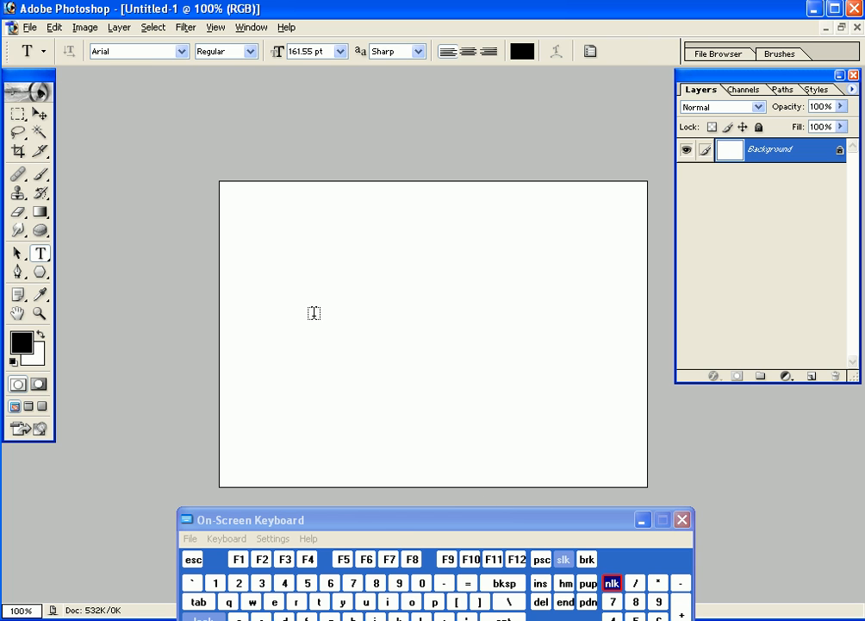
pyautogui.click(304, 349)
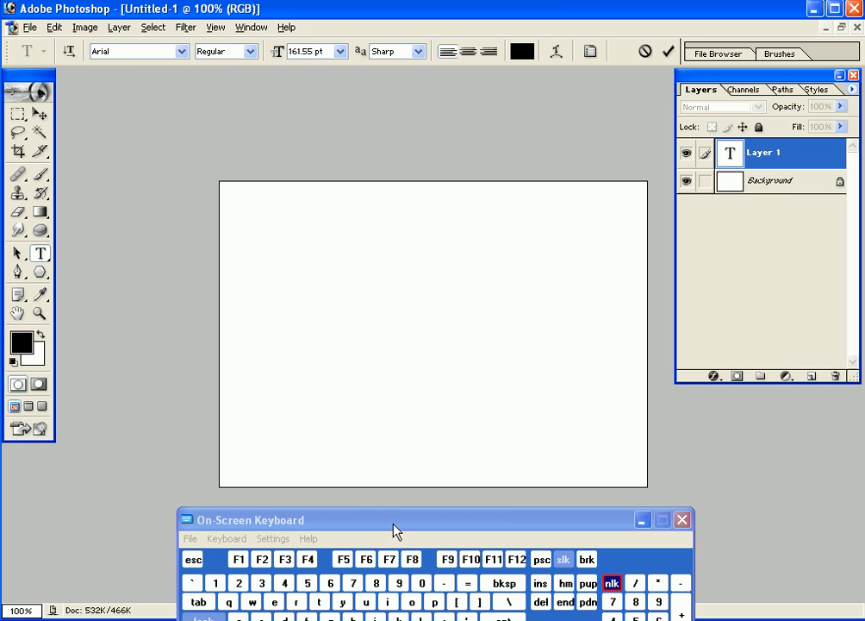
pyautogui.keyDown('shift'); pyautogui.click(235, 615); pyautogui.keyUp('shift')
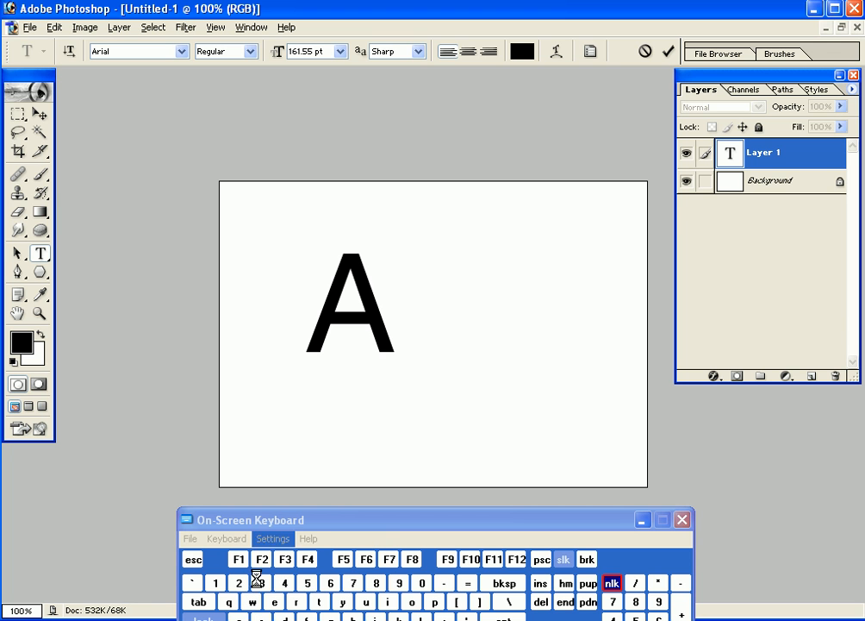
# Create a new layer and add a capital letter C as text to the upper right of the A
pyautogui.click(811, 376)
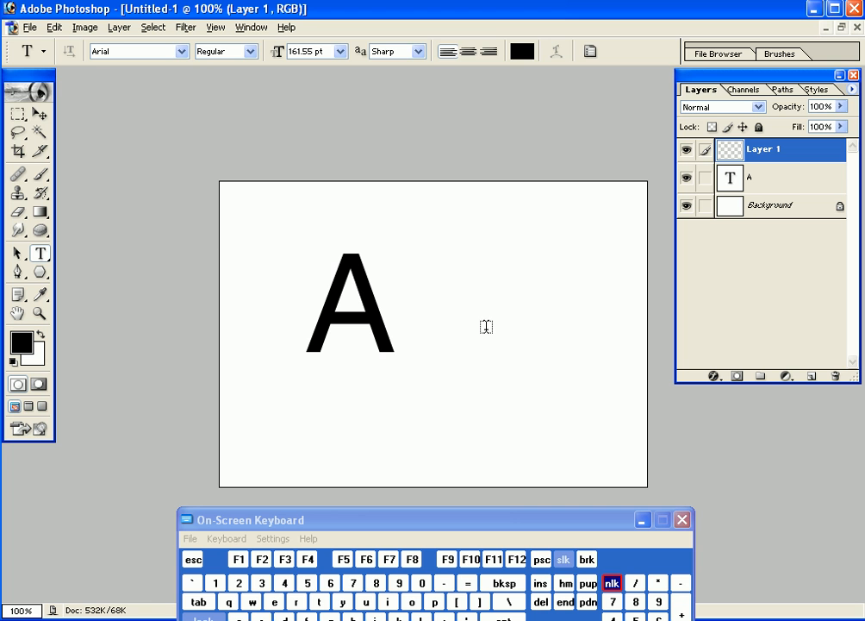
pyautogui.click(37, 114)
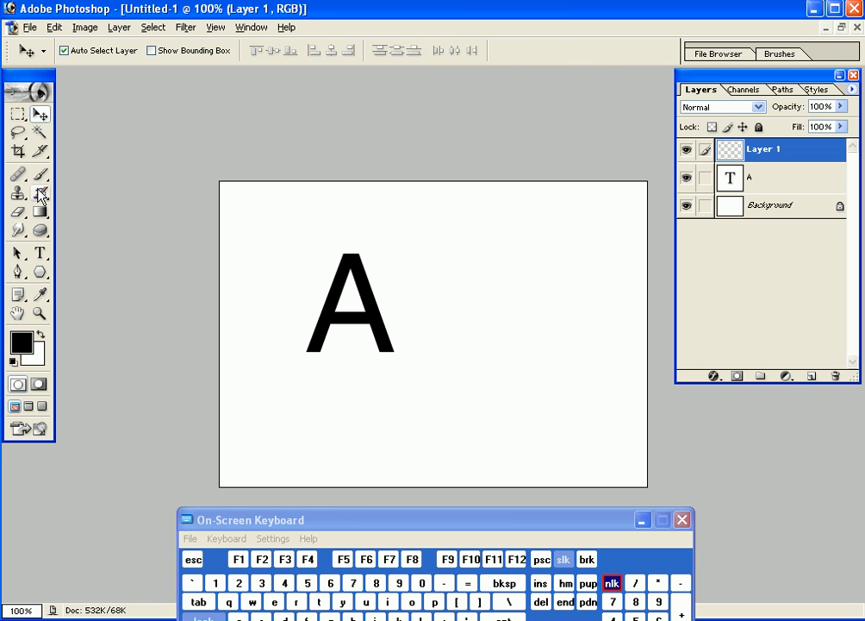
pyautogui.click(39, 252)
pyautogui.click(456, 306)
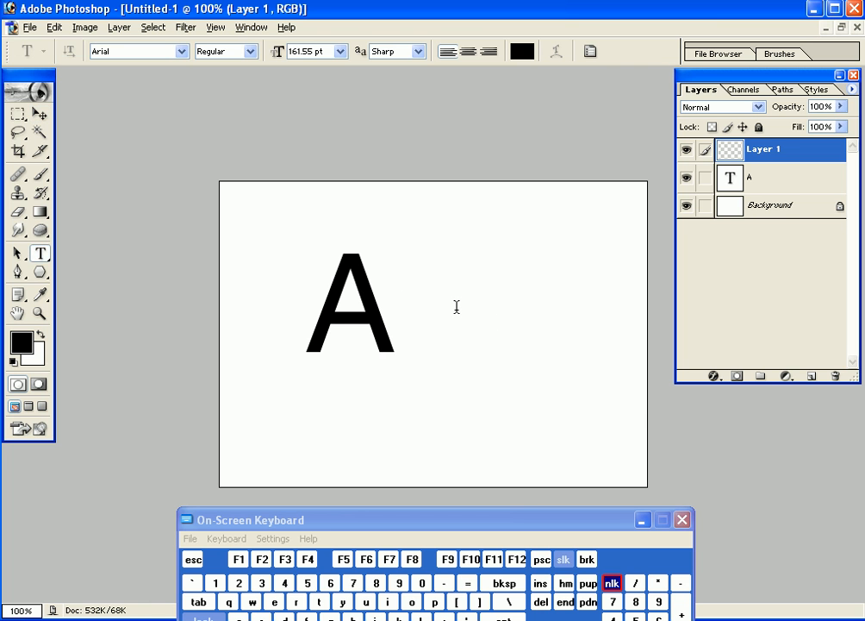
pyautogui.write('C')
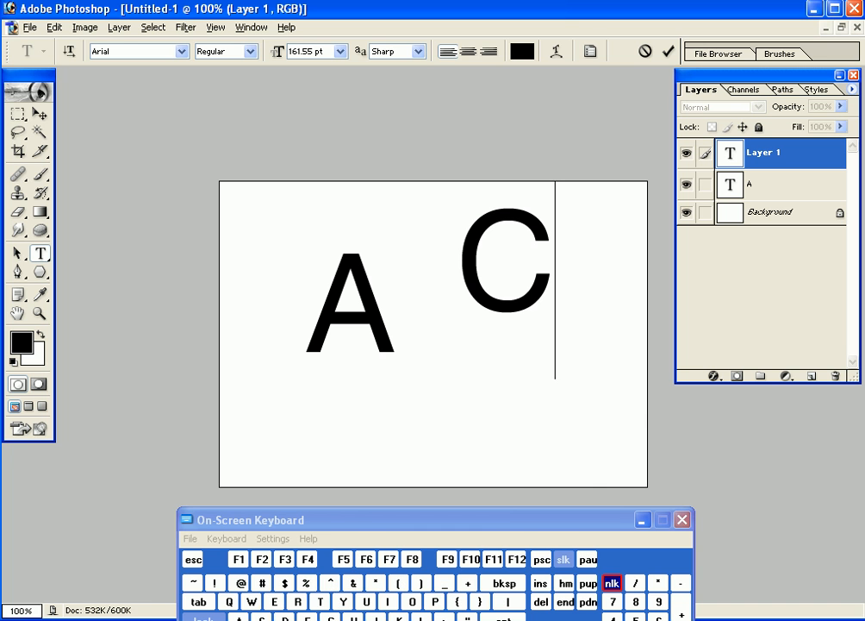
# Bring the whole On-Screen Keyboard into view and move the C text layer below the A layer
pyautogui.moveTo(508, 534); pyautogui.dragTo(481, 461)
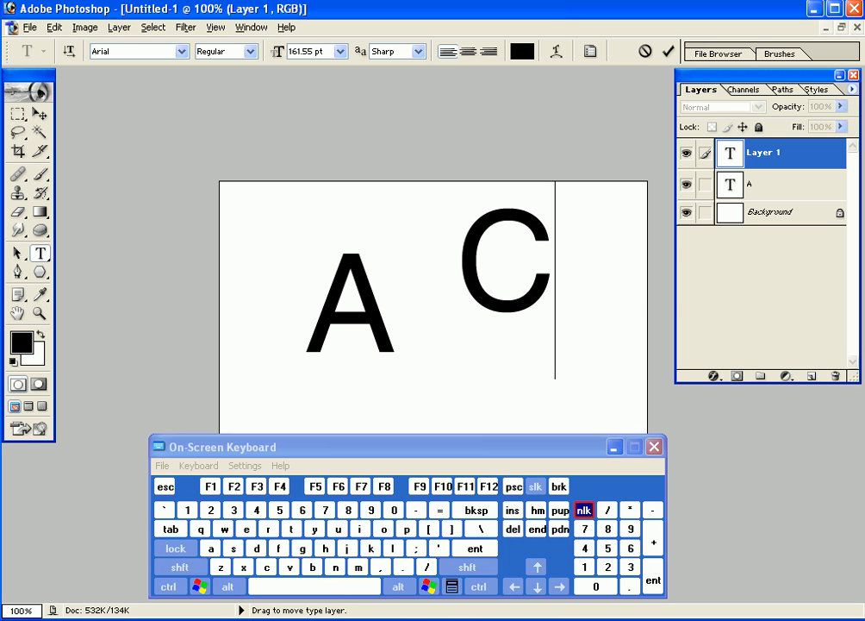
pyautogui.click(40, 114)
pyautogui.moveTo(798, 166); pyautogui.dragTo(797, 199)
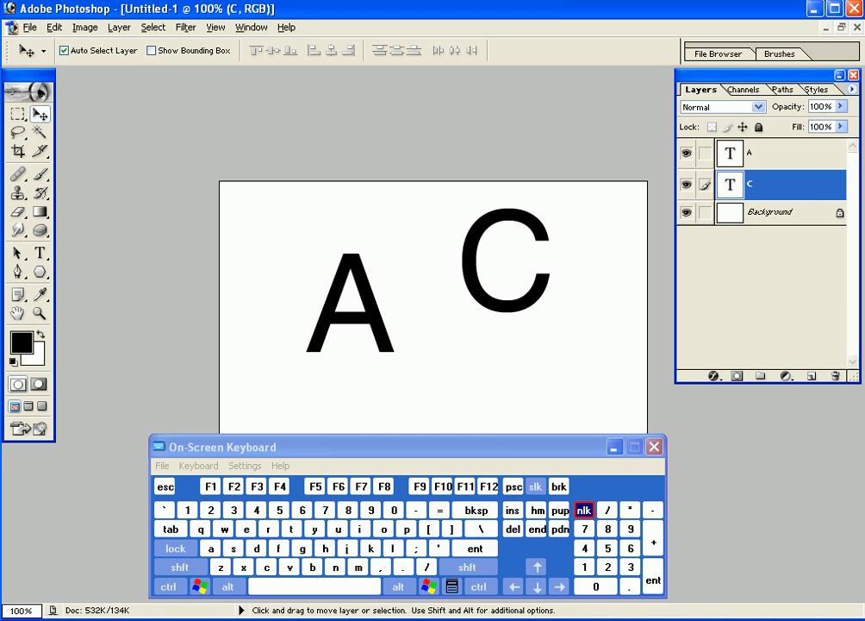
pyautogui.press('KP_Multiply')
pyautogui.press('KP_Decimal')
pyautogui.press('F9')
pyautogui.press('KP_Enter')
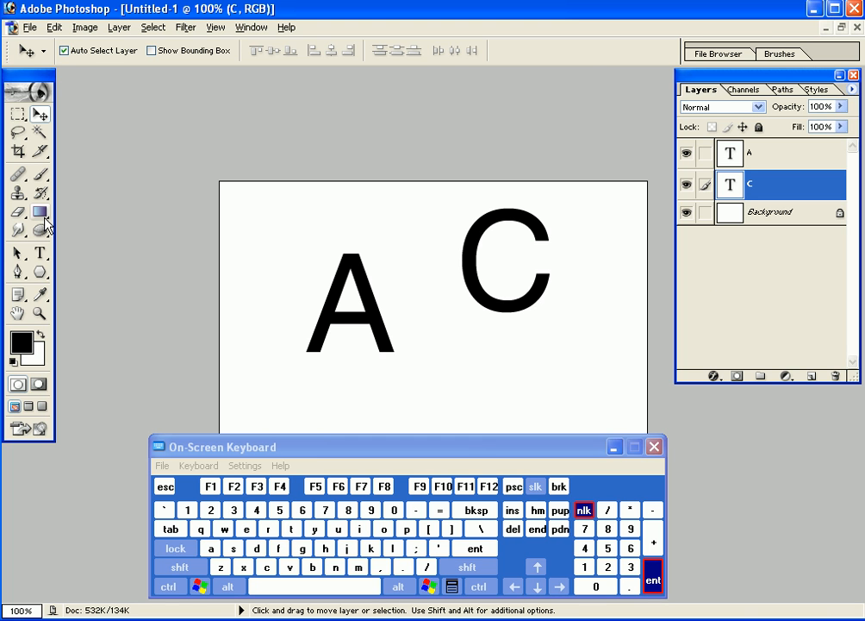
# Change the font of the letter A to English111 Vivace BT
pyautogui.click(39, 252)
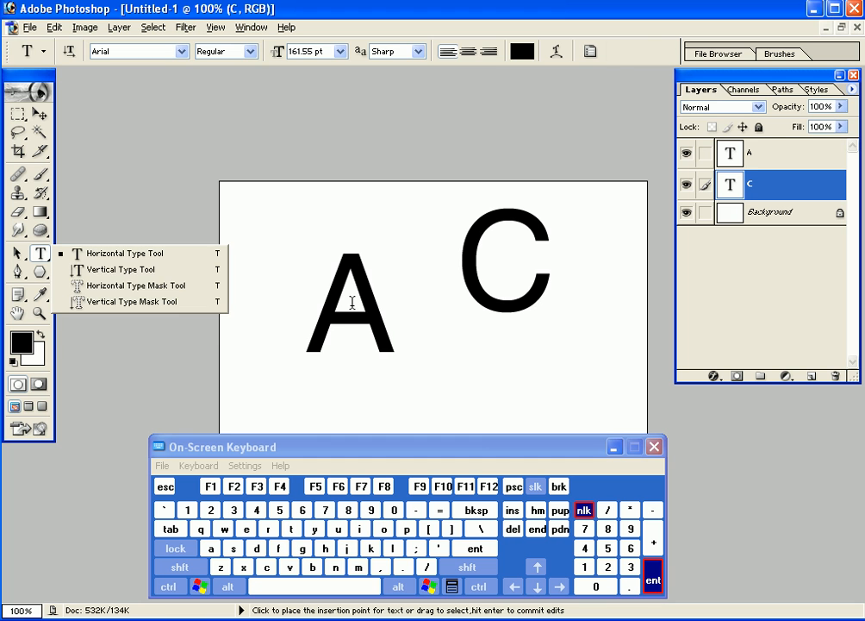
pyautogui.doubleClick(351, 301)
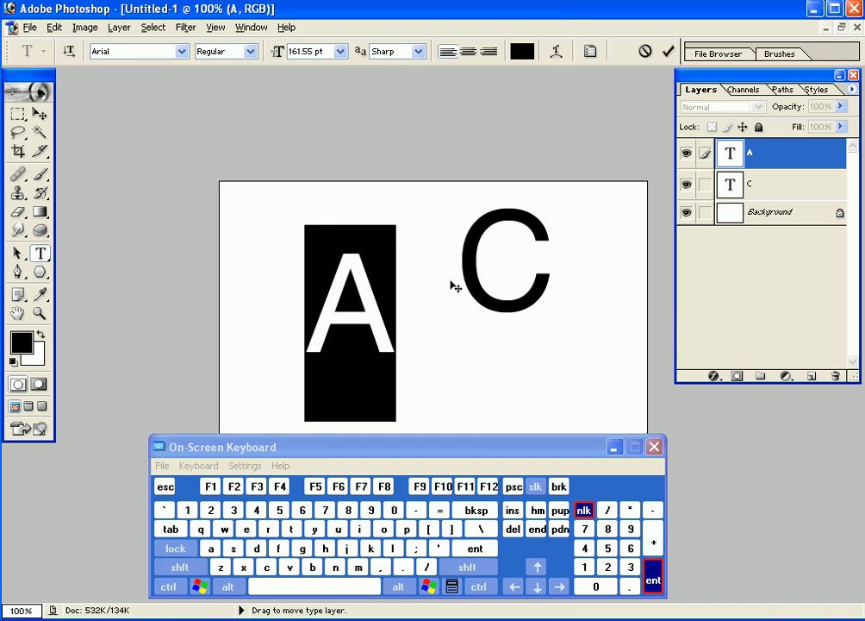
pyautogui.click(182, 51)
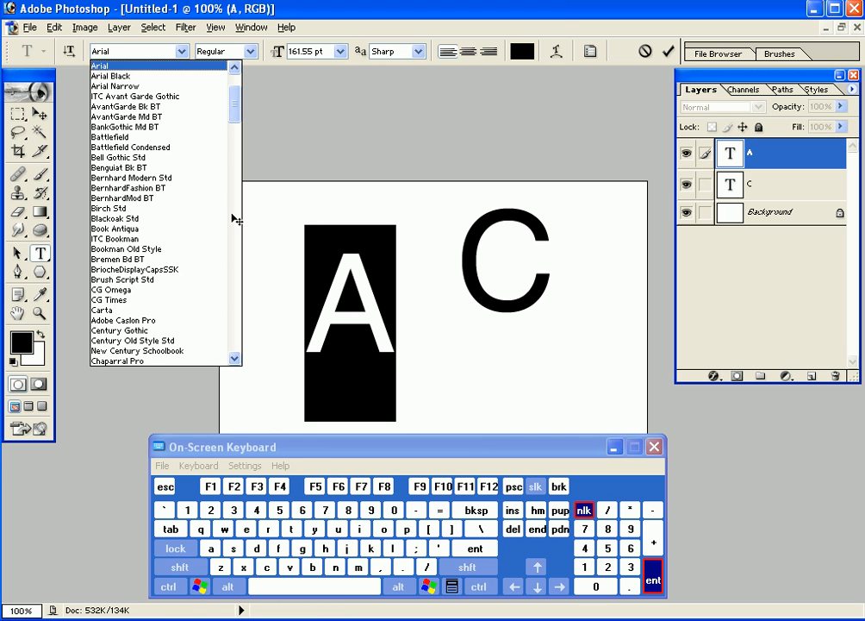
pyautogui.scroll(-10, 232, 219)
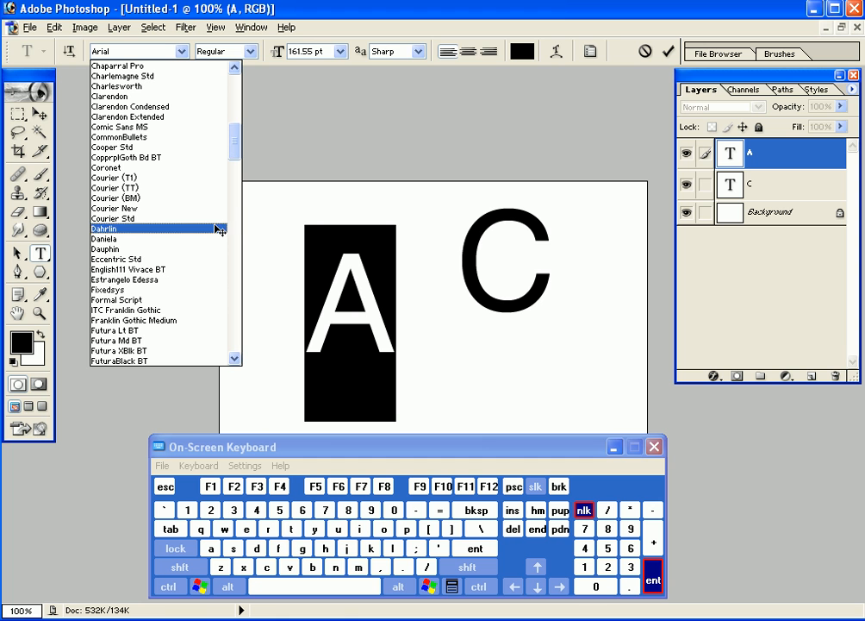
pyautogui.click(174, 272)
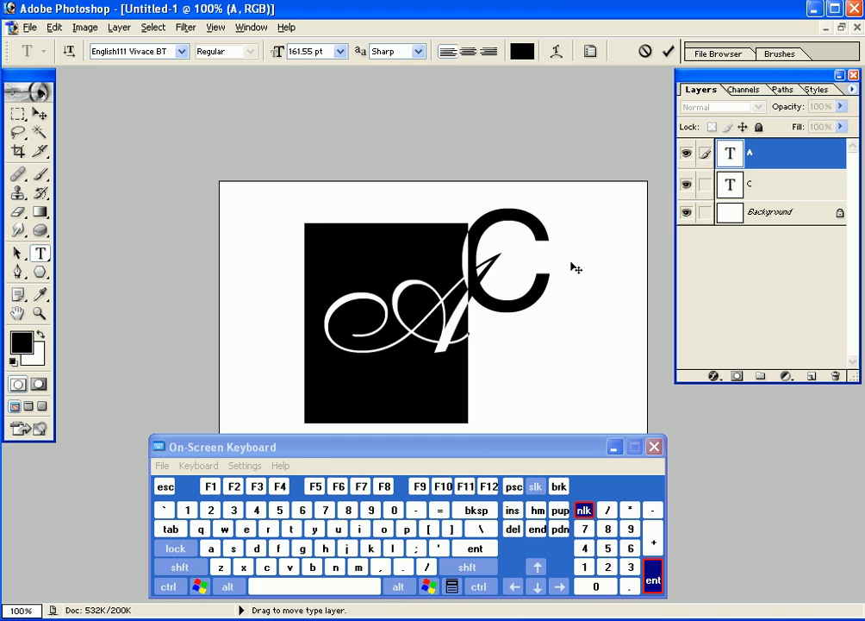
# Change the font of the letter C to English111 Vivace BT
pyautogui.click(716, 191)
pyautogui.doubleClick(513, 251)
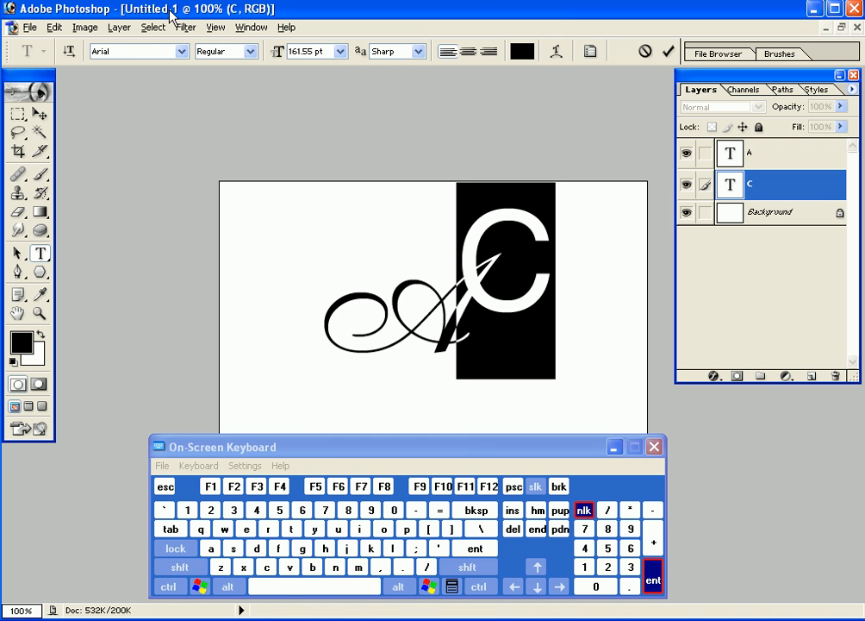
pyautogui.click(183, 51)
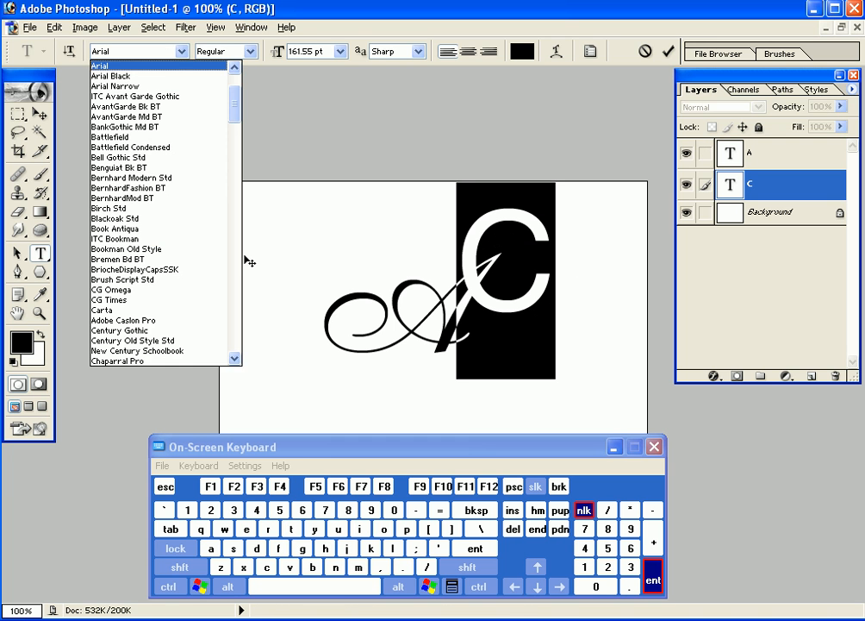
pyautogui.scroll(-10, 240, 262)
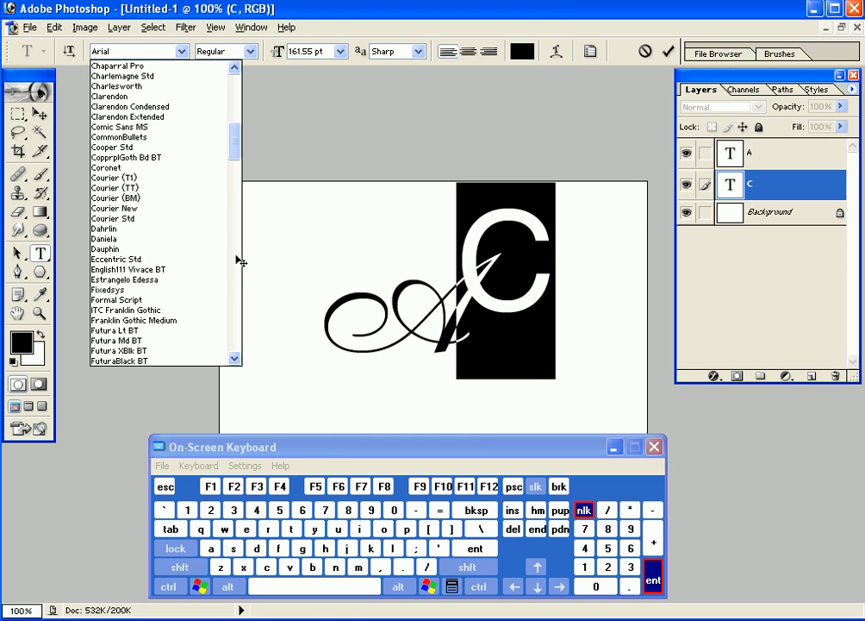
pyautogui.click(169, 269)
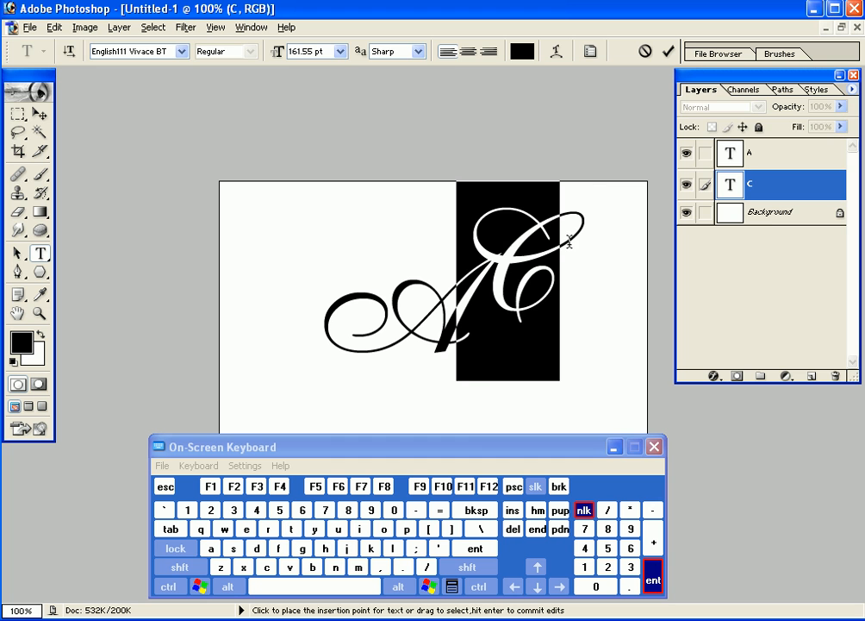
# Change the text colour of the letter C to a medium red
pyautogui.click(522, 50)
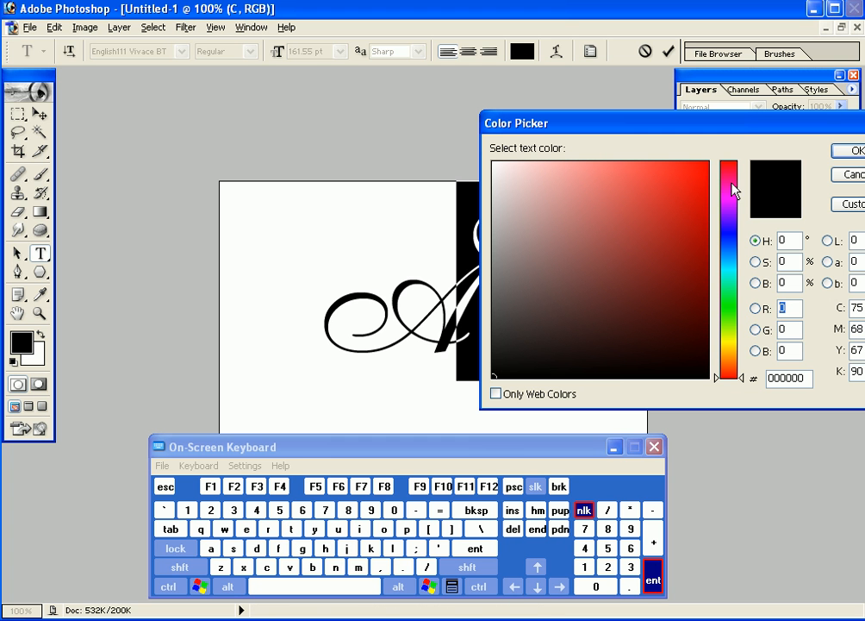
pyautogui.click(671, 223)
pyautogui.press('Return')
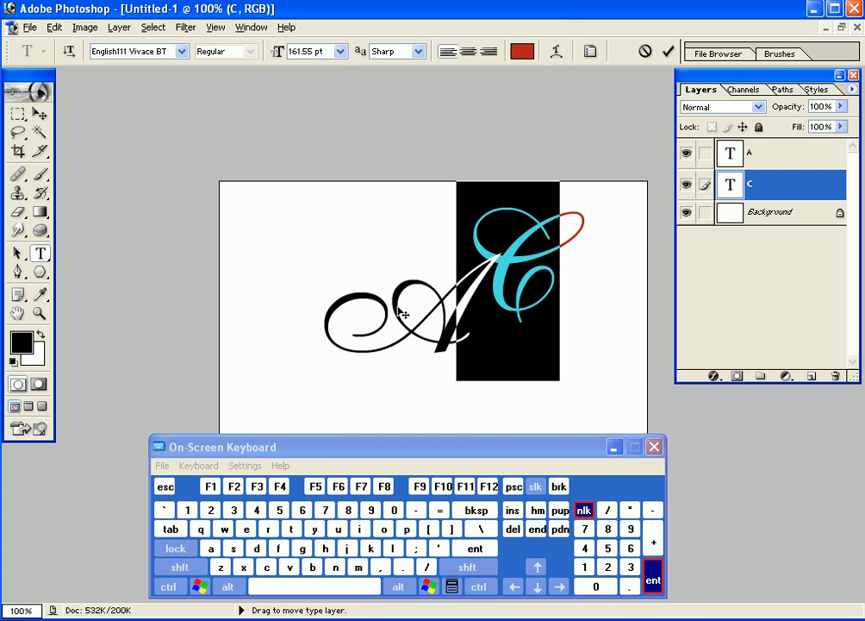
# Recolour the letter A dark blue, about 2B369E, and move it slightly left and down, clear of the C
pyautogui.click(741, 153)
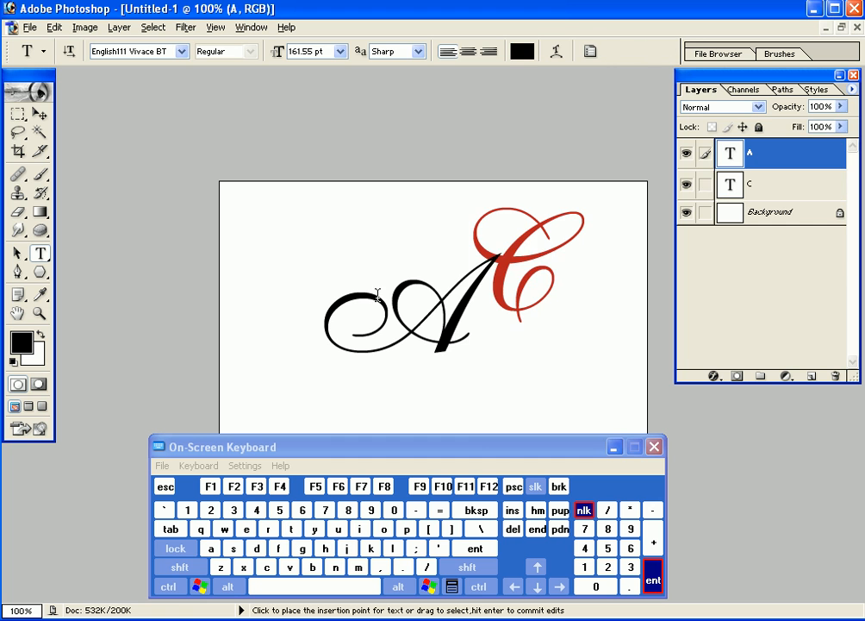
pyautogui.doubleClick(377, 296)
pyautogui.click(522, 51)
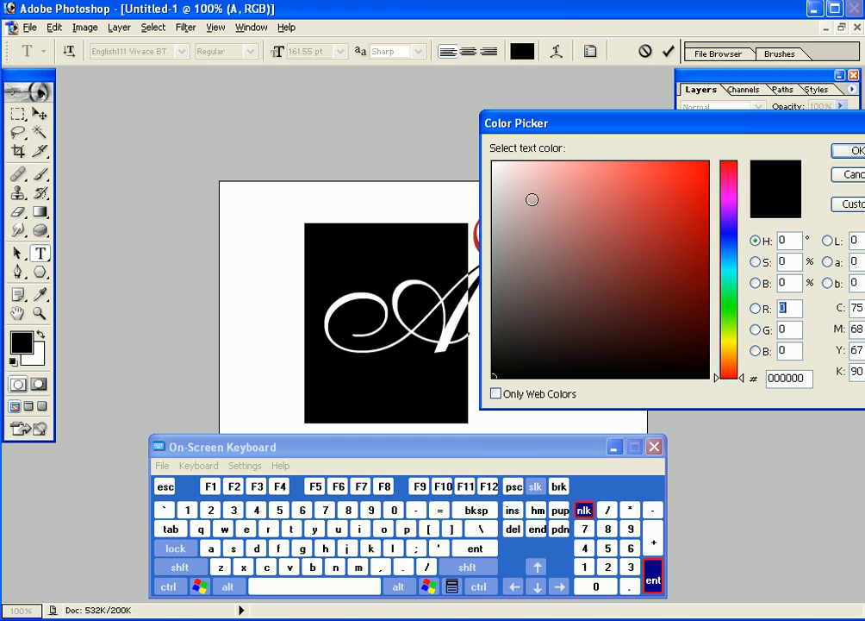
pyautogui.click(728, 237)
pyautogui.click(648, 241)
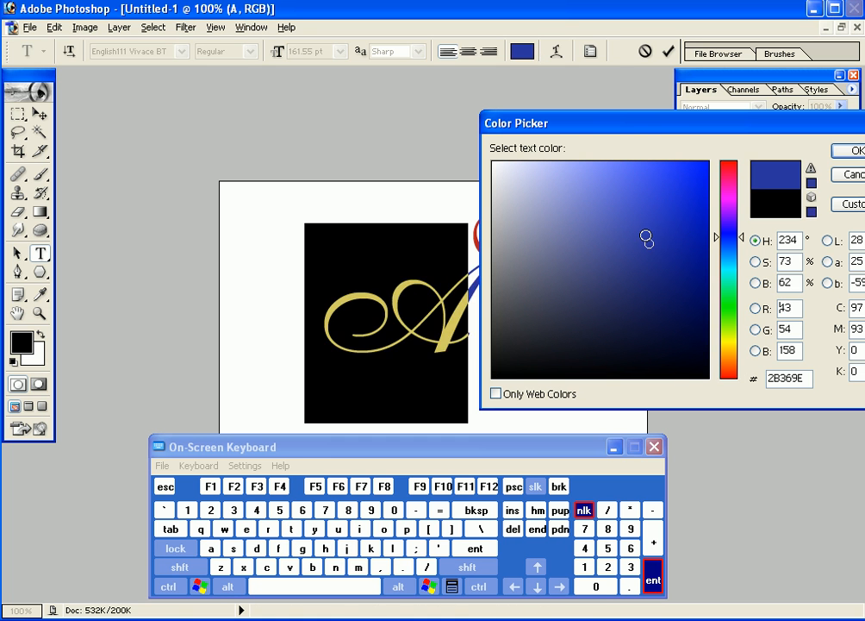
pyautogui.press('Return')
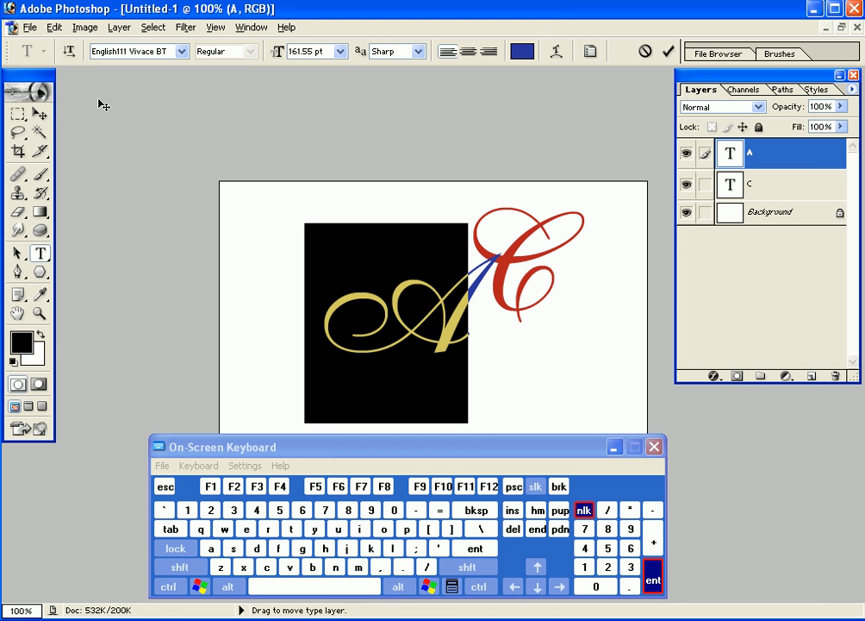
pyautogui.click(40, 114)
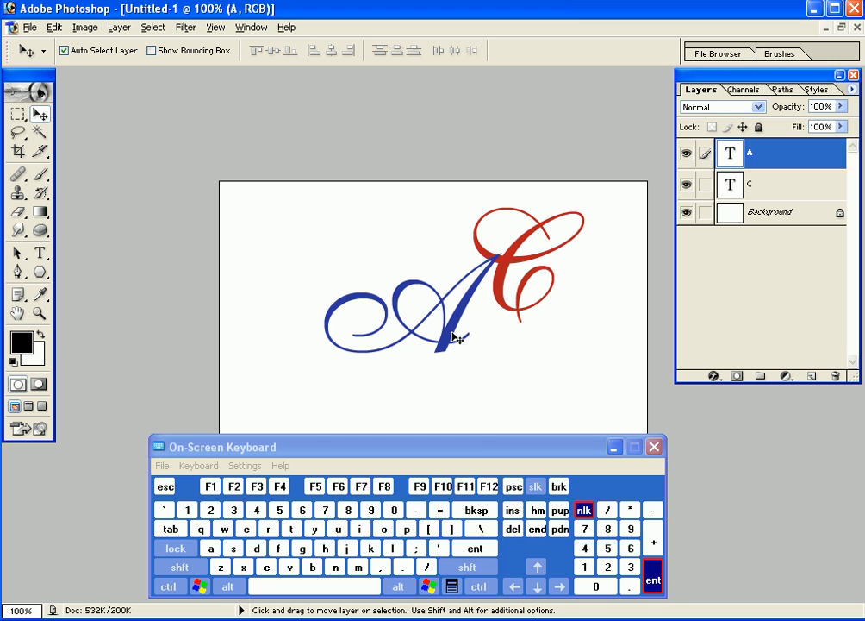
pyautogui.moveTo(456, 339); pyautogui.dragTo(430, 343)
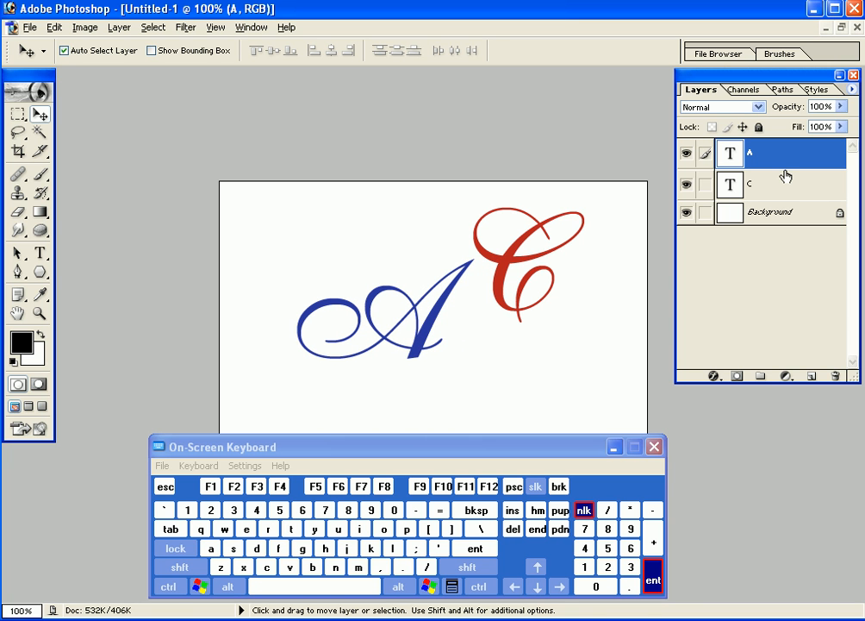
# Apply a drop shadow to the A layer with the spread set to 16%
pyautogui.click(714, 375)
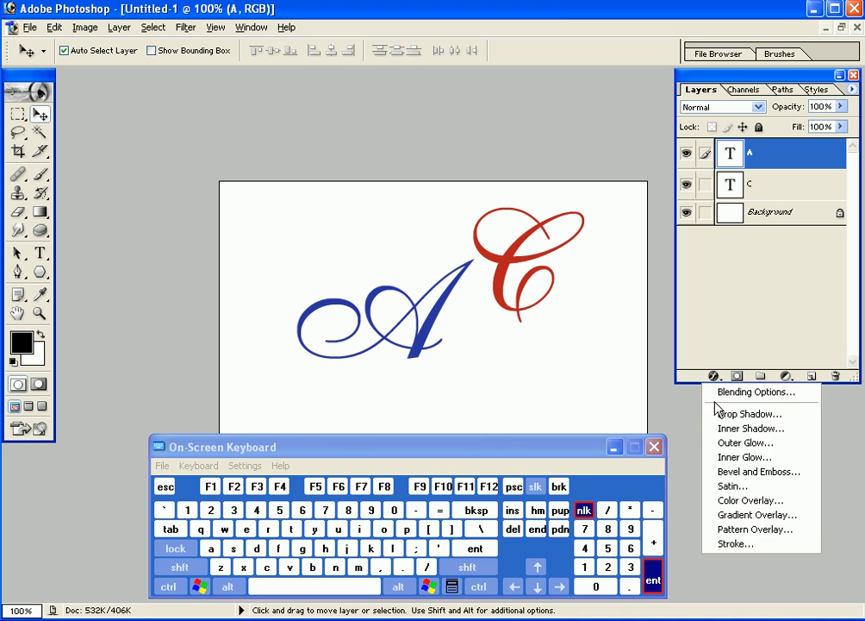
pyautogui.click(717, 412)
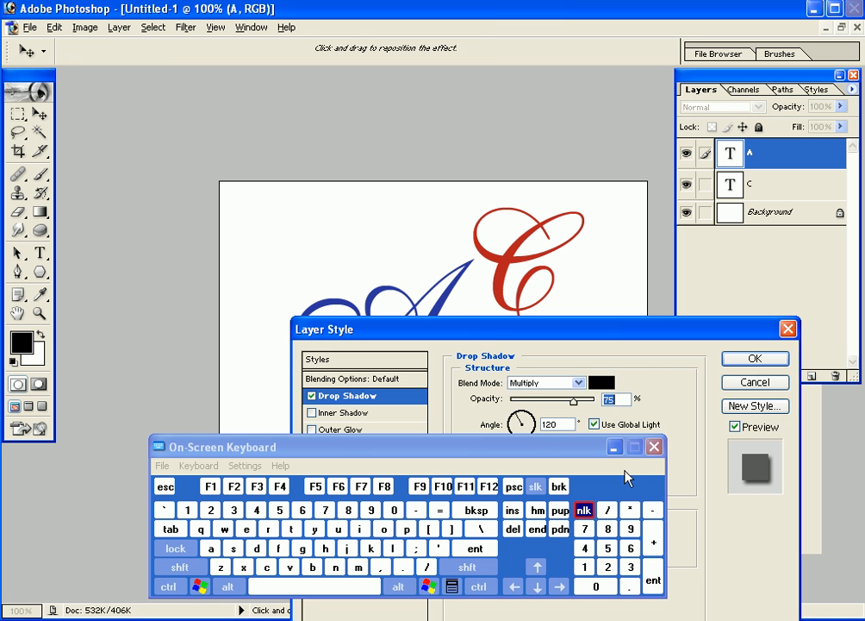
pyautogui.moveTo(499, 335); pyautogui.dragTo(707, 207)
pyautogui.moveTo(545, 450); pyautogui.dragTo(362, 447)
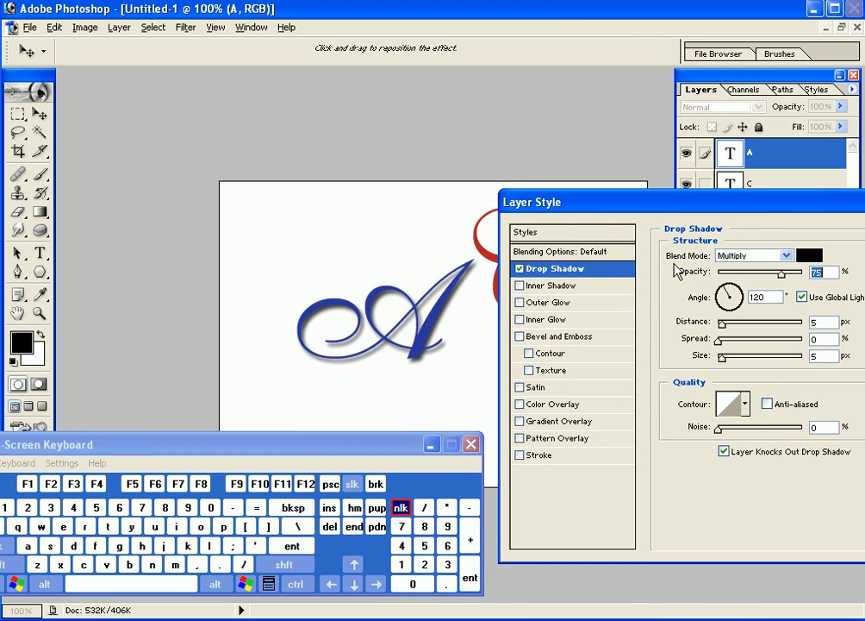
pyautogui.moveTo(774, 212); pyautogui.dragTo(720, 246)
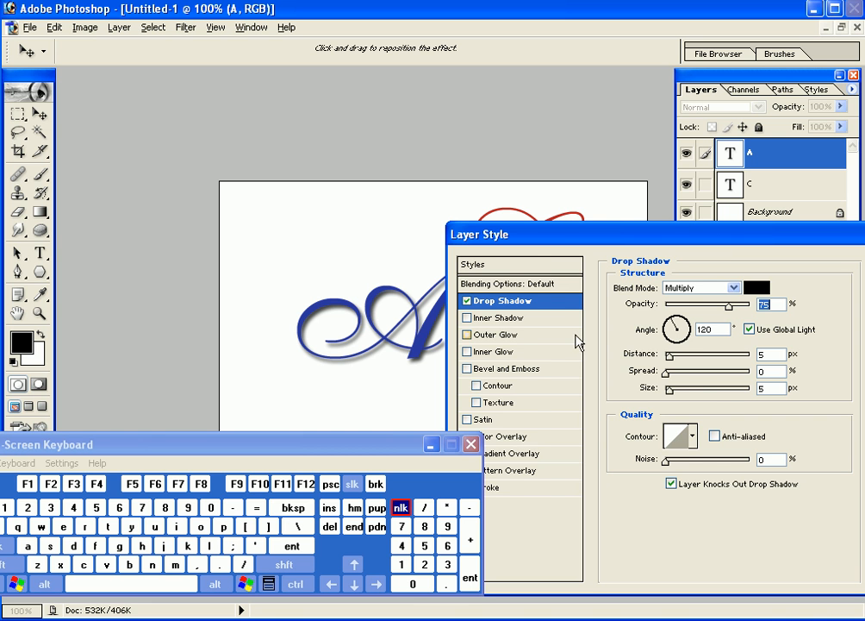
pyautogui.moveTo(686, 240); pyautogui.dragTo(743, 234)
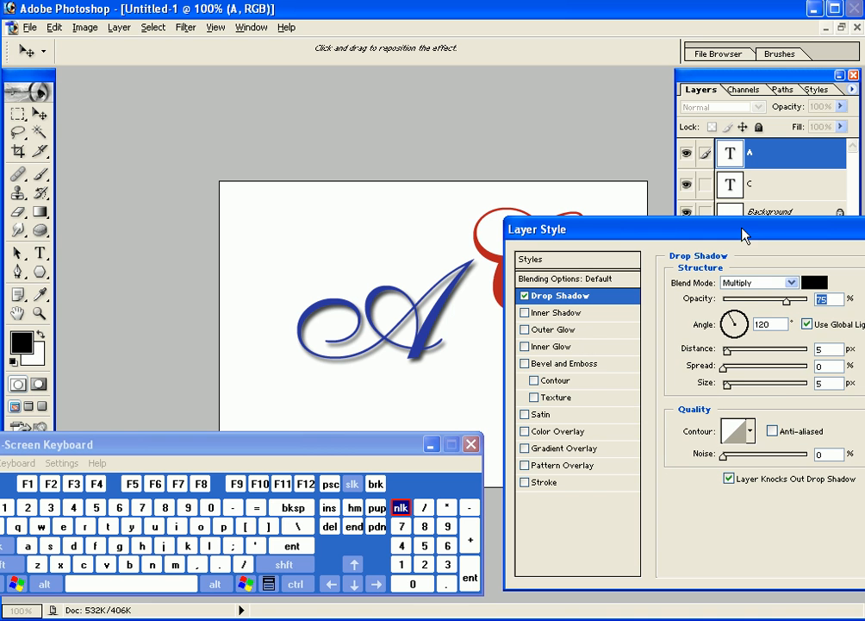
pyautogui.click(726, 369)
pyautogui.moveTo(726, 368); pyautogui.dragTo(737, 375)
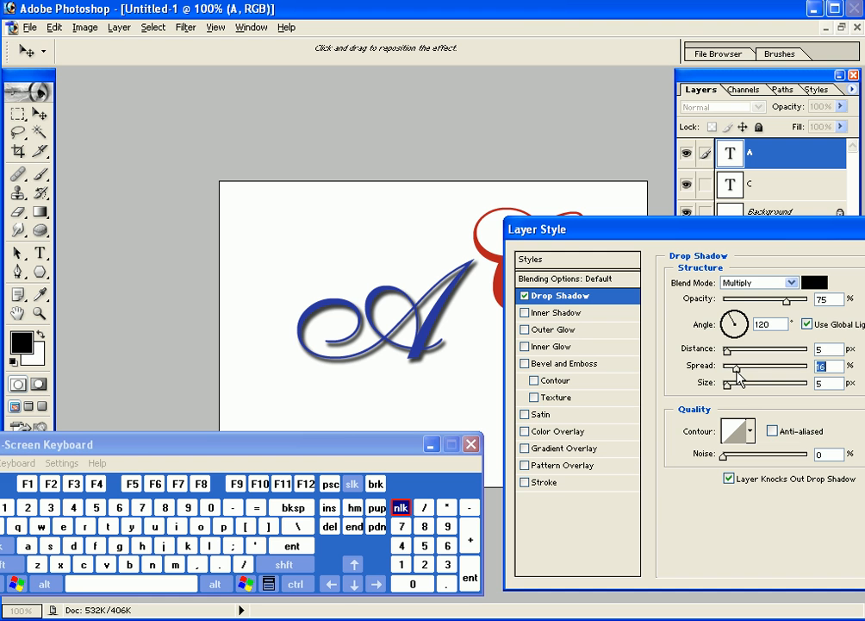
pyautogui.moveTo(784, 231); pyautogui.dragTo(618, 372)
pyautogui.click(802, 389)
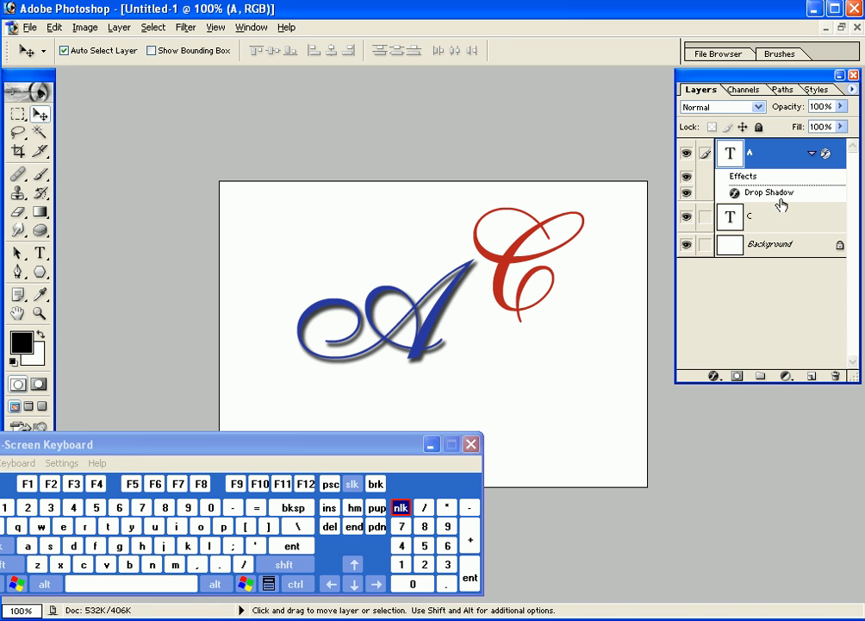
# Copy the A layer's drop shadow effect to the C layer
pyautogui.moveTo(767, 195); pyautogui.dragTo(761, 222)
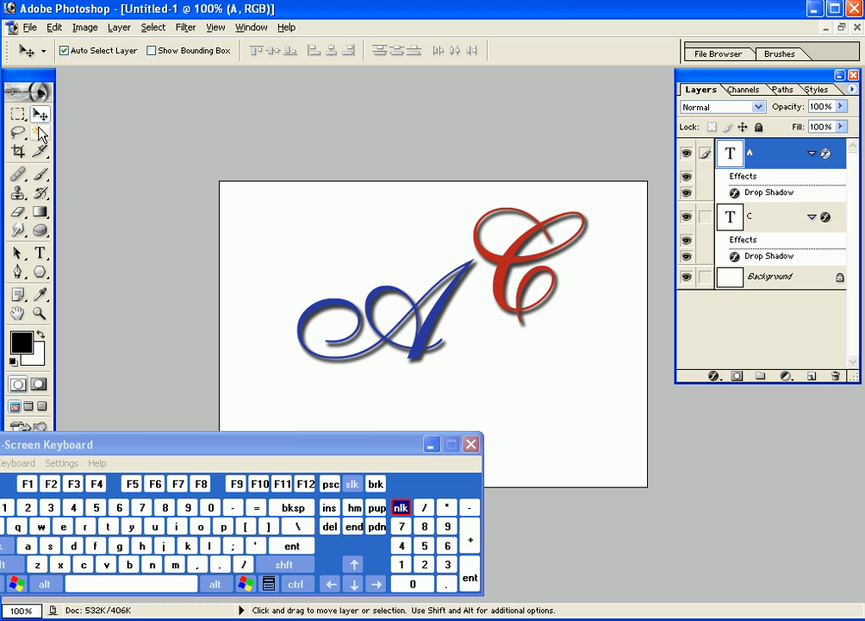
# Move the red C down and left so its upper loop overlaps the foot of the blue A
pyautogui.moveTo(348, 452); pyautogui.dragTo(364, 446)
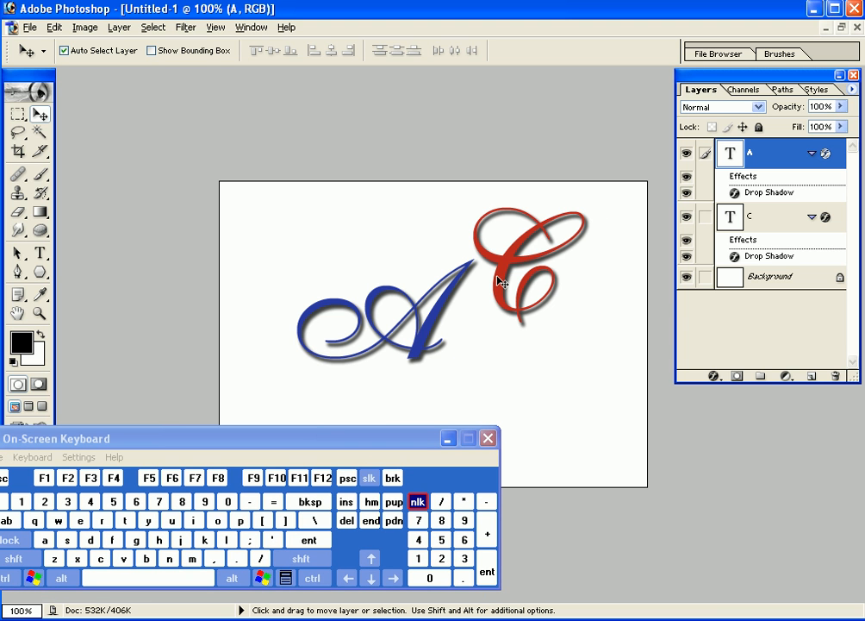
pyautogui.moveTo(499, 281); pyautogui.dragTo(425, 382)
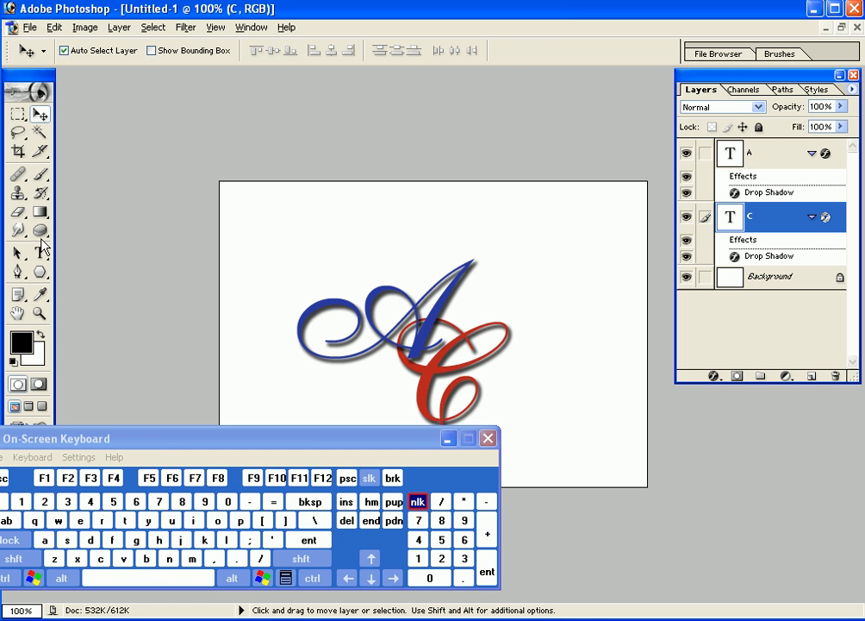
pyautogui.click(40, 313)
pyautogui.click(415, 335)
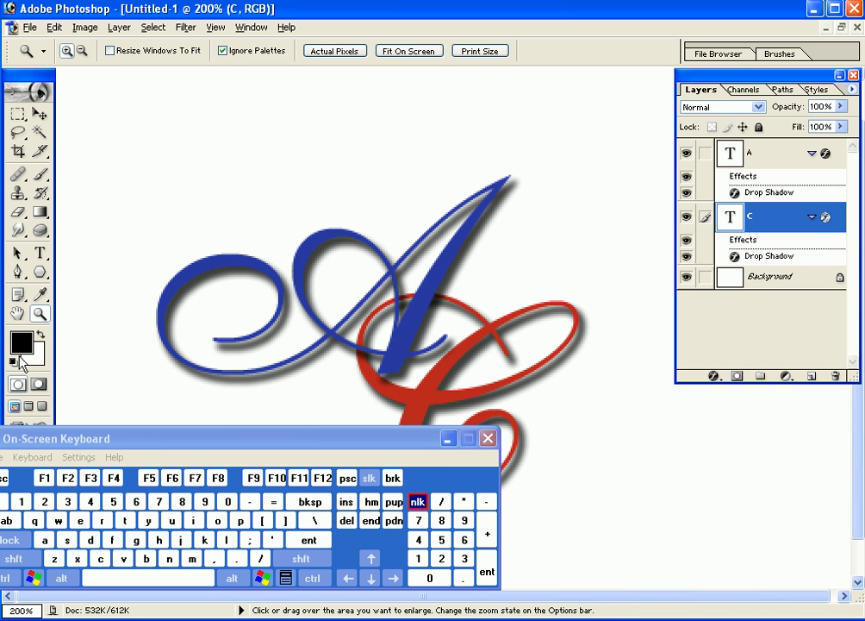
pyautogui.doubleClick(40, 313)
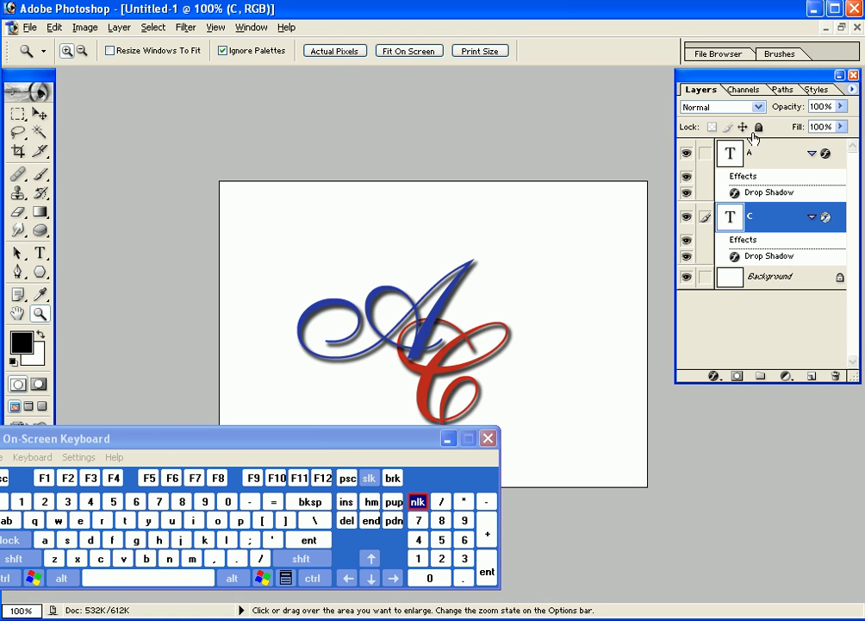
# Link the C layer to the A layer and scale both letters up proportionally to about 156%
pyautogui.click(775, 155)
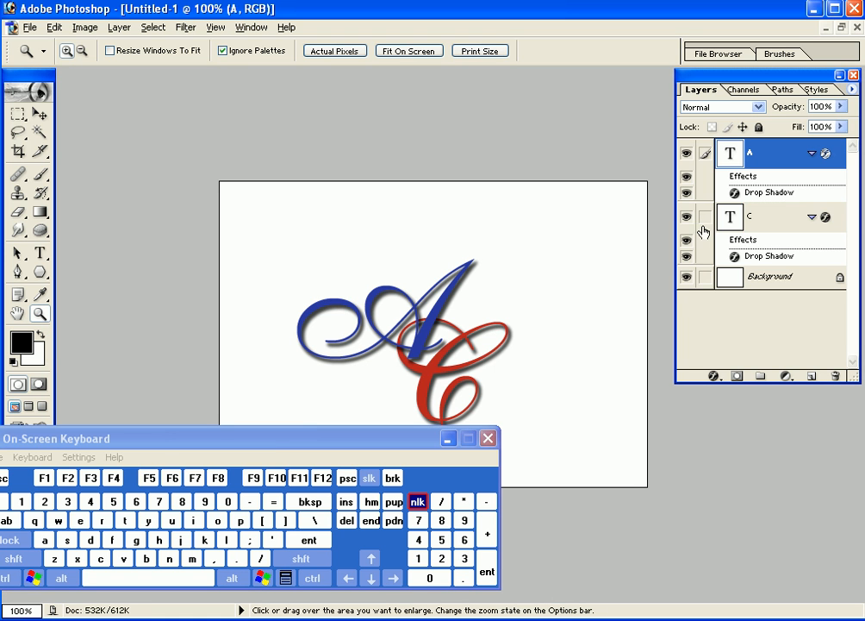
pyautogui.click(705, 217)
pyautogui.click(40, 114)
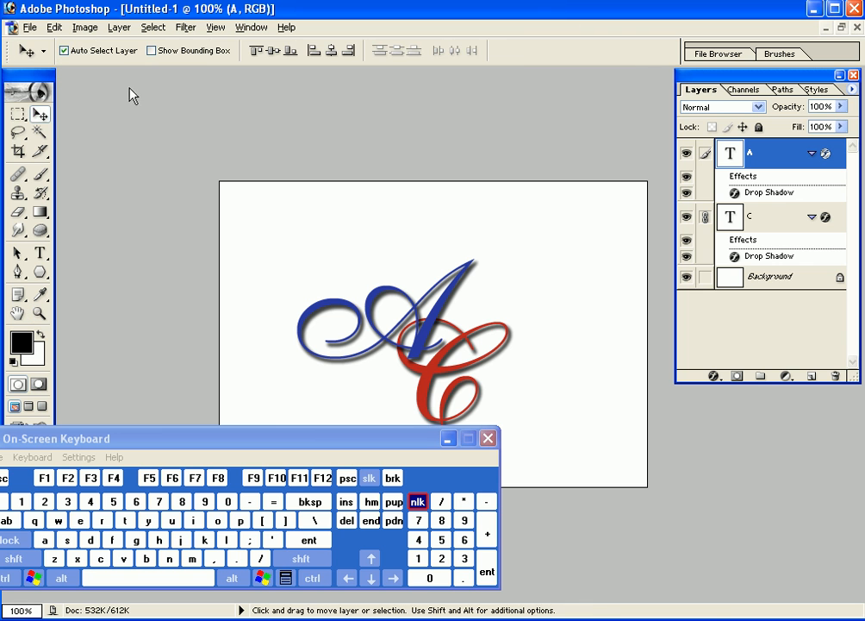
pyautogui.click(152, 50)
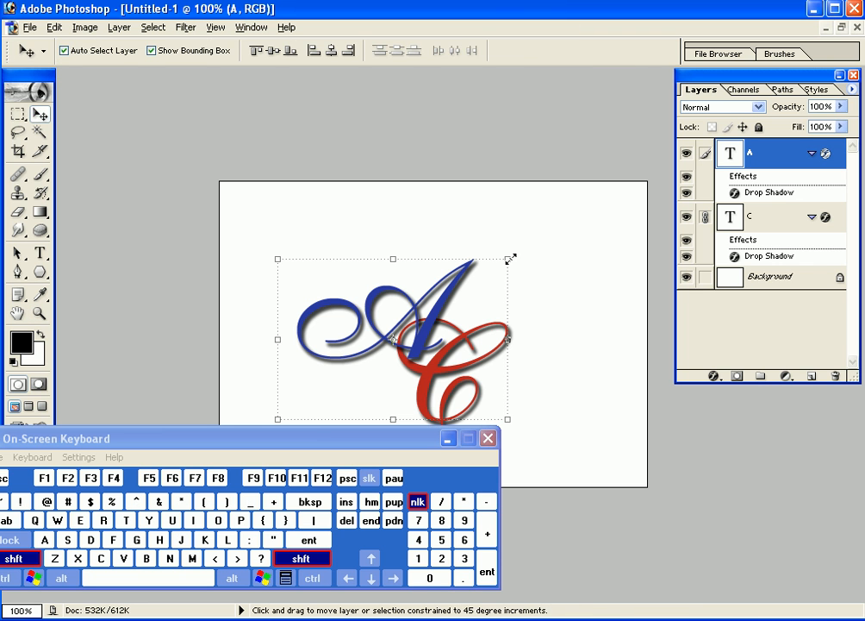
pyautogui.moveTo(510, 258); pyautogui.dragTo(584, 205)
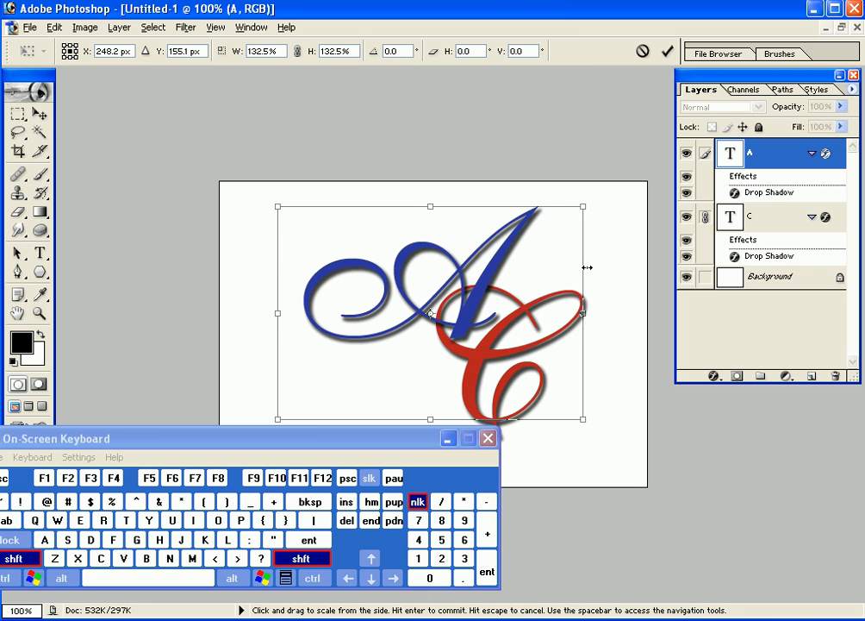
pyautogui.moveTo(584, 419); pyautogui.dragTo(604, 456)
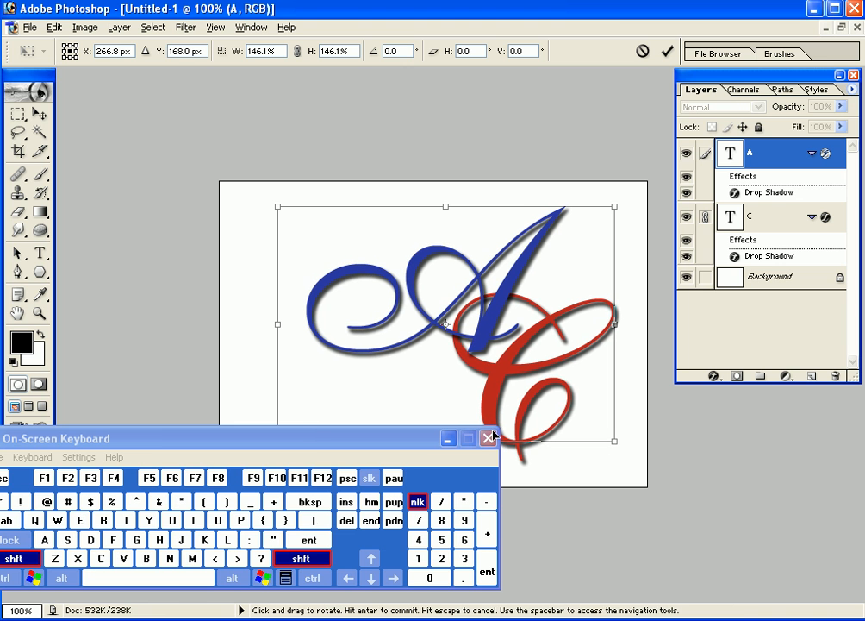
pyautogui.moveTo(325, 438); pyautogui.dragTo(338, 506)
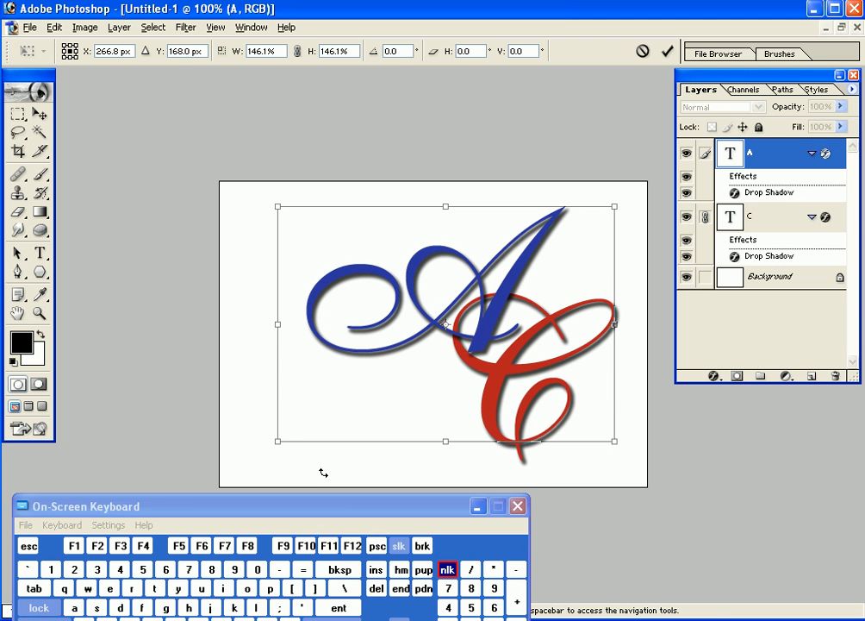
pyautogui.moveTo(278, 440); pyautogui.dragTo(255, 456)
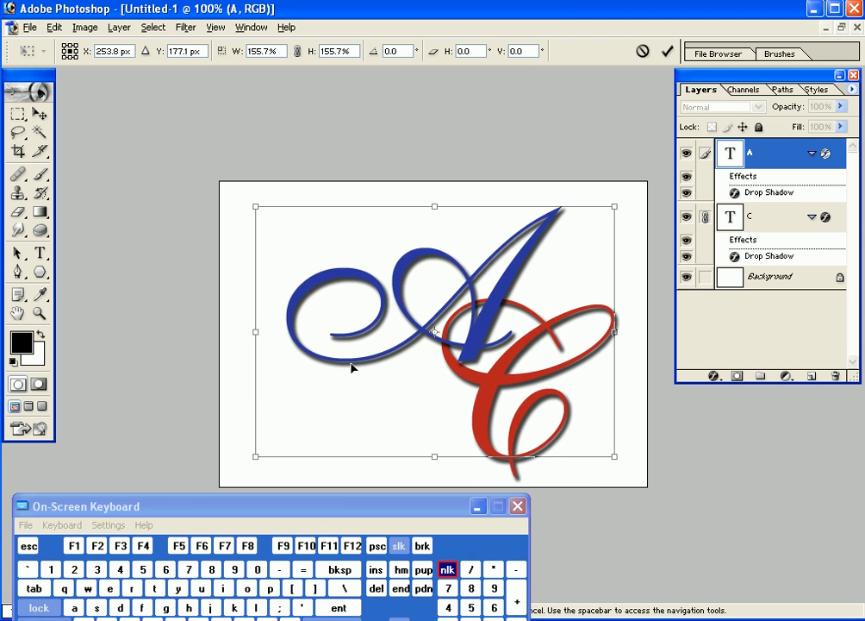
pyautogui.press('Return')
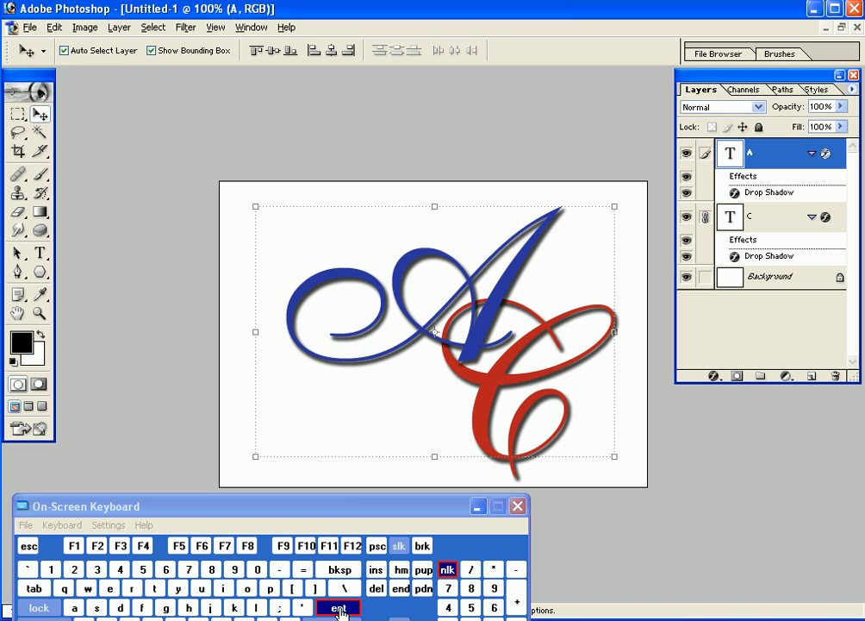
pyautogui.click(189, 54)
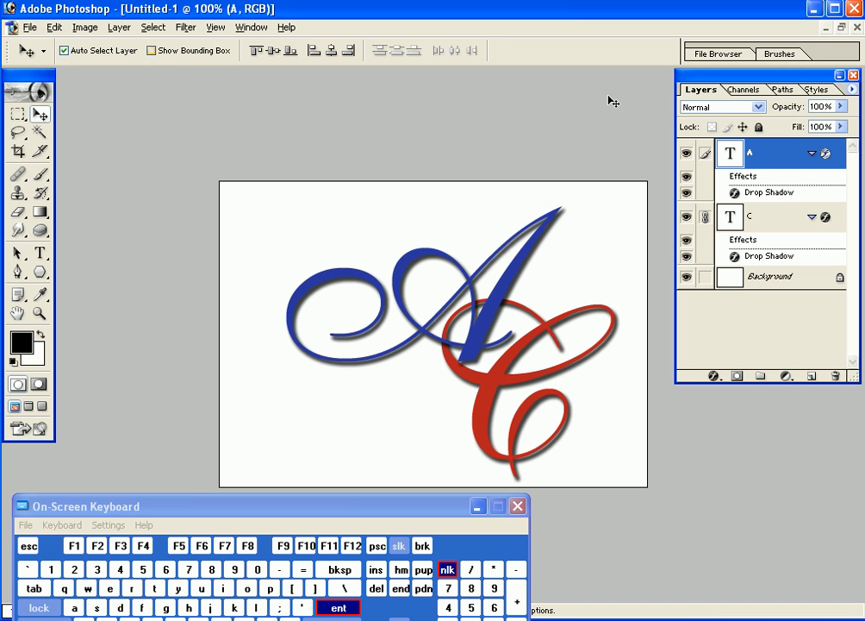
# Shift both linked letters slightly left, and nudge the C a little further left after unlinking the layers
pyautogui.click(490, 387)
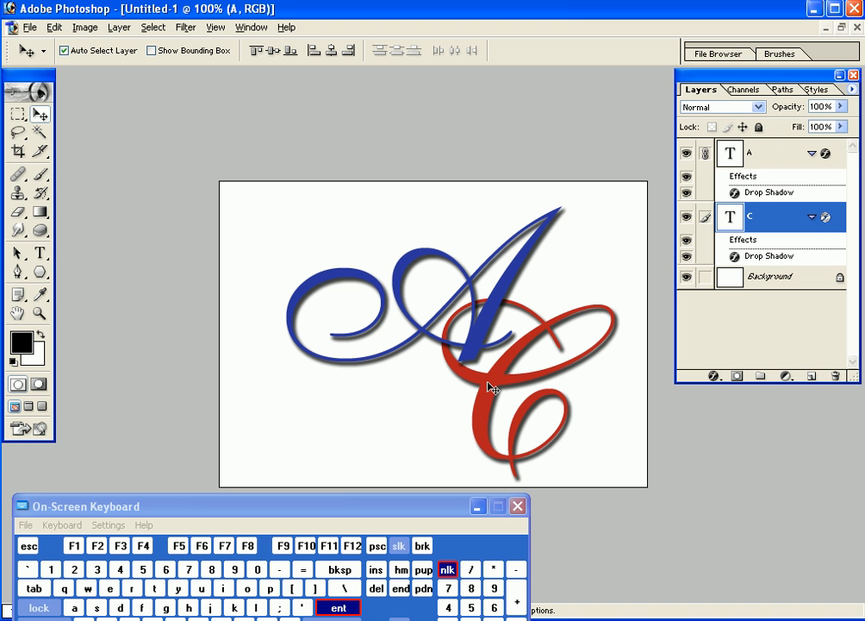
pyautogui.moveTo(488, 387); pyautogui.dragTo(485, 387)
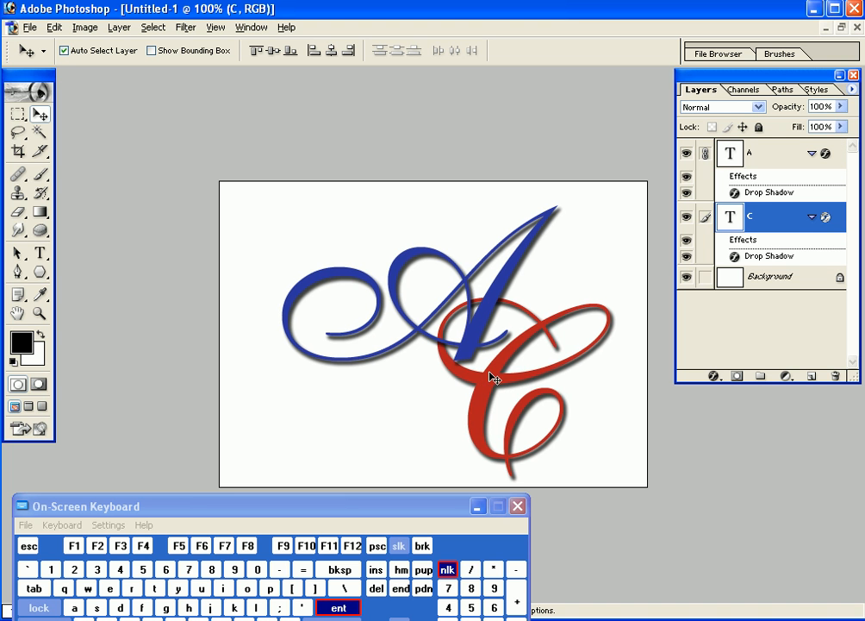
pyautogui.click(705, 152)
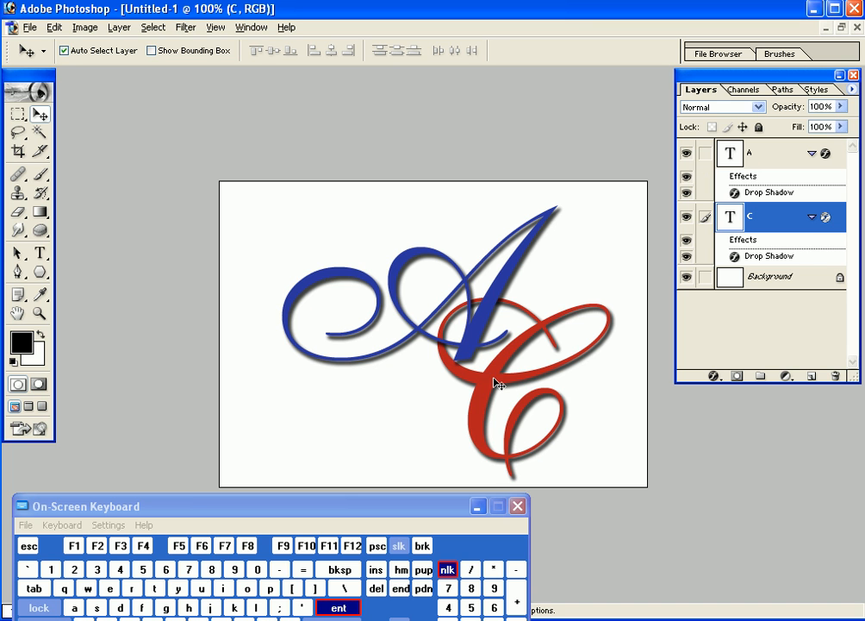
pyautogui.moveTo(485, 389); pyautogui.dragTo(481, 388)
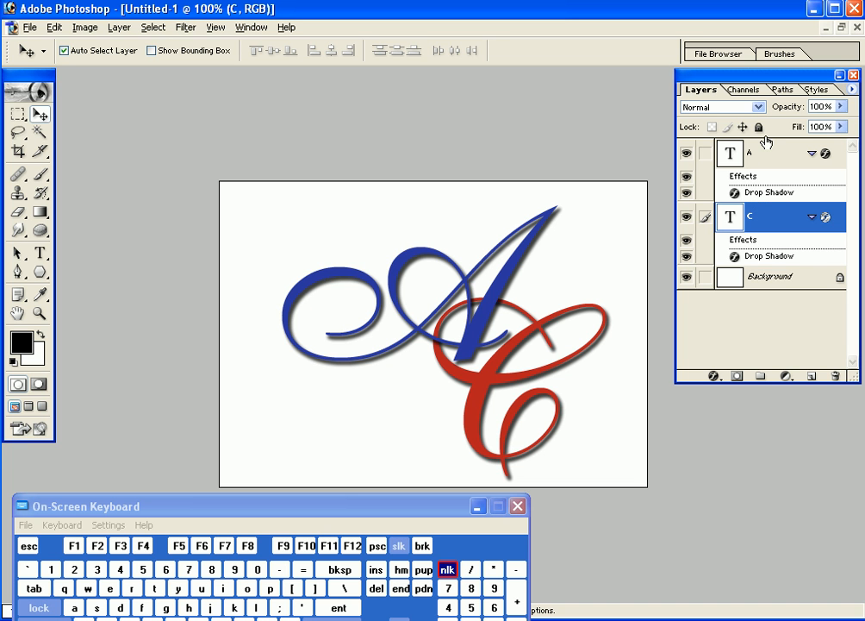
# Rasterize the C and A text layers
pyautogui.rightClick(734, 212)
pyautogui.click(742, 226)
pyautogui.rightClick(732, 228)
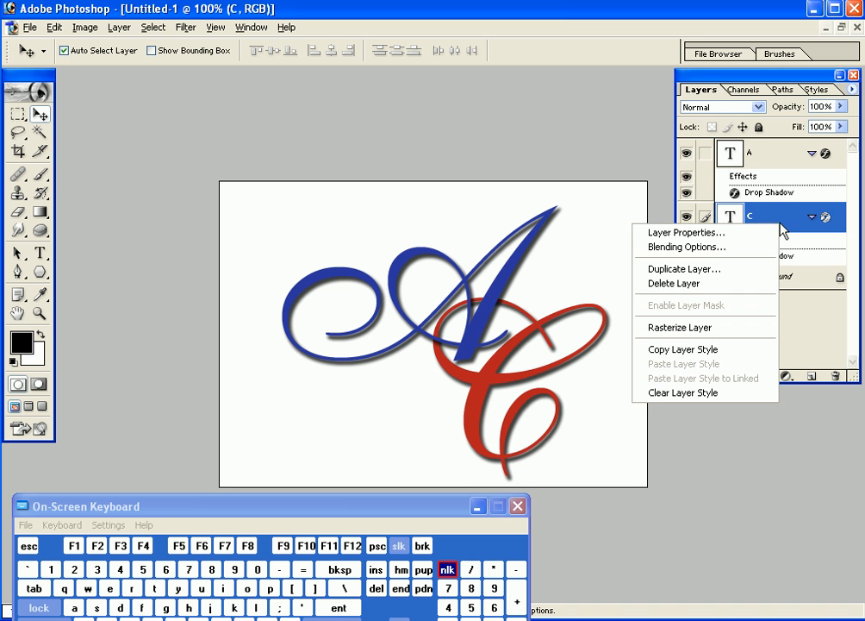
pyautogui.click(724, 330)
pyautogui.click(787, 152)
pyautogui.rightClick(786, 156)
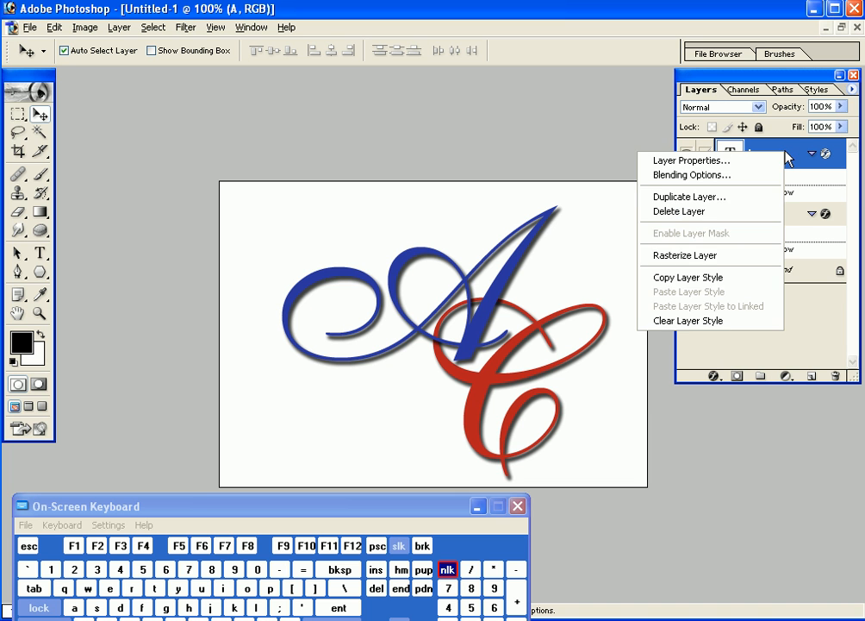
pyautogui.click(786, 156)
pyautogui.rightClick(786, 155)
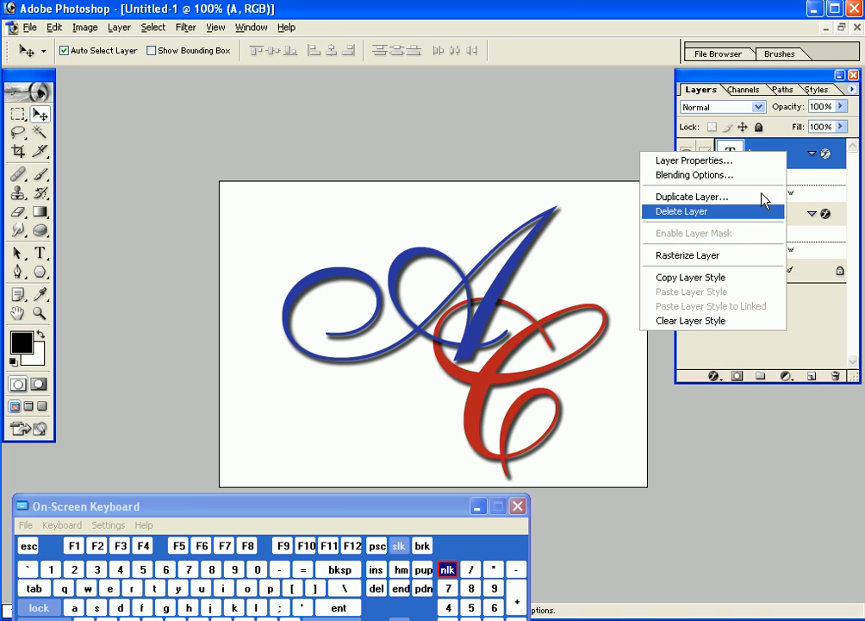
pyautogui.click(728, 250)
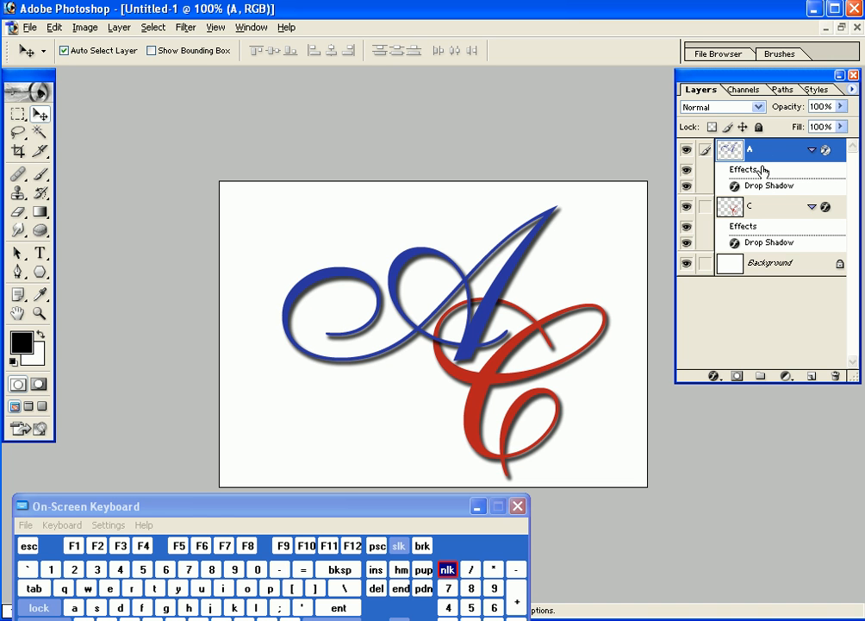
# Separate the A's drop shadow onto its own layer and check it by toggling the visibility of both layers
pyautogui.click(155, 29)
pyautogui.moveTo(119, 27)
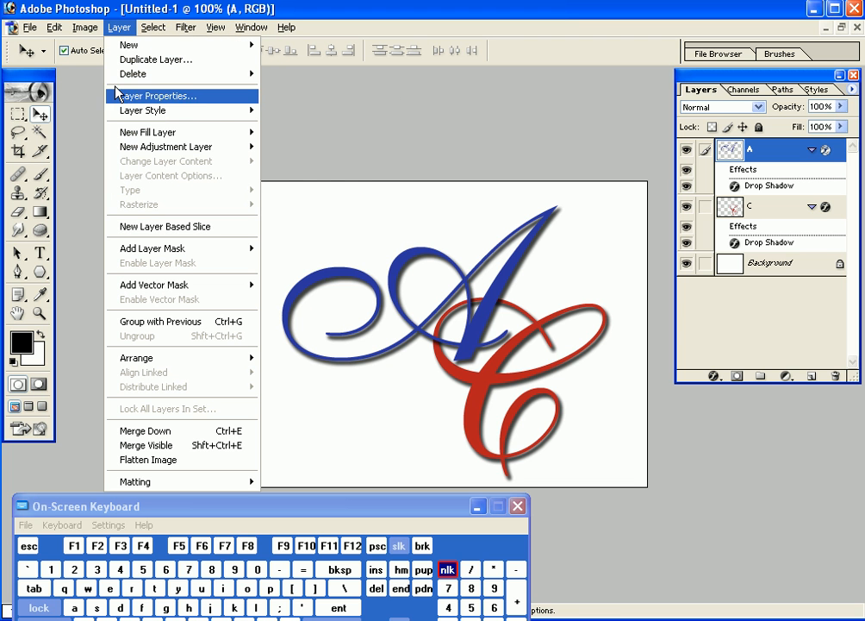
pyautogui.moveTo(119, 112)
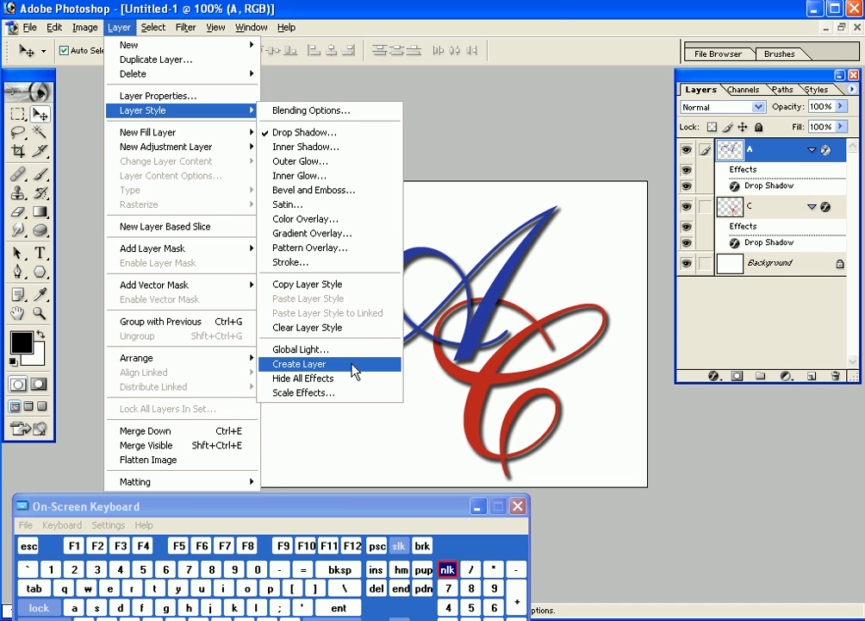
pyautogui.click(384, 371)
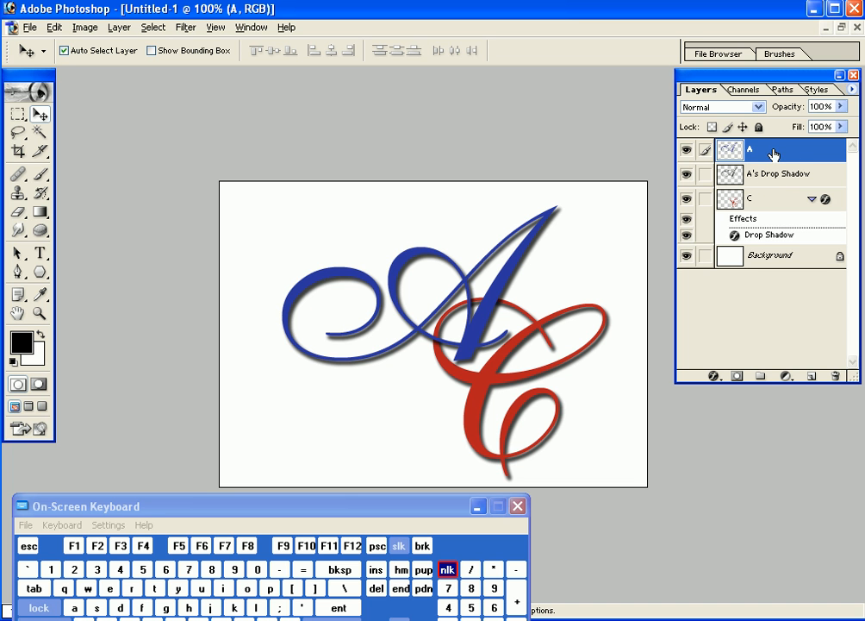
pyautogui.click(687, 150)
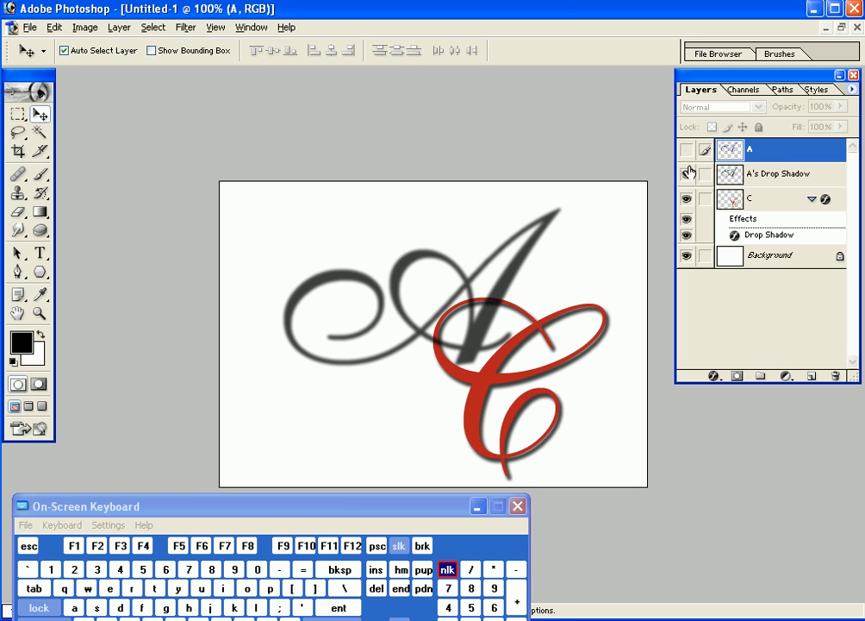
pyautogui.click(686, 174)
pyautogui.click(687, 174)
pyautogui.click(687, 150)
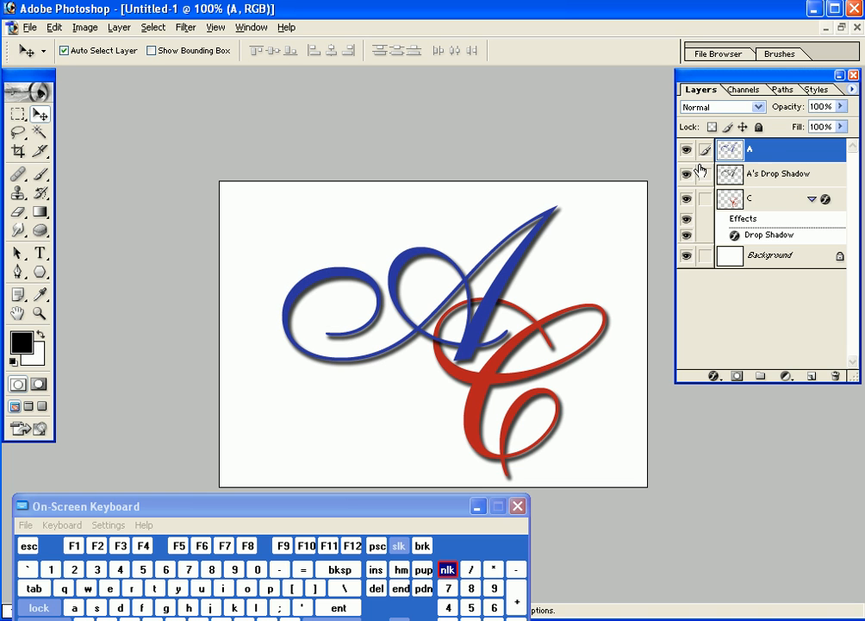
# Separate the C's drop shadow onto its own layer
pyautogui.click(784, 207)
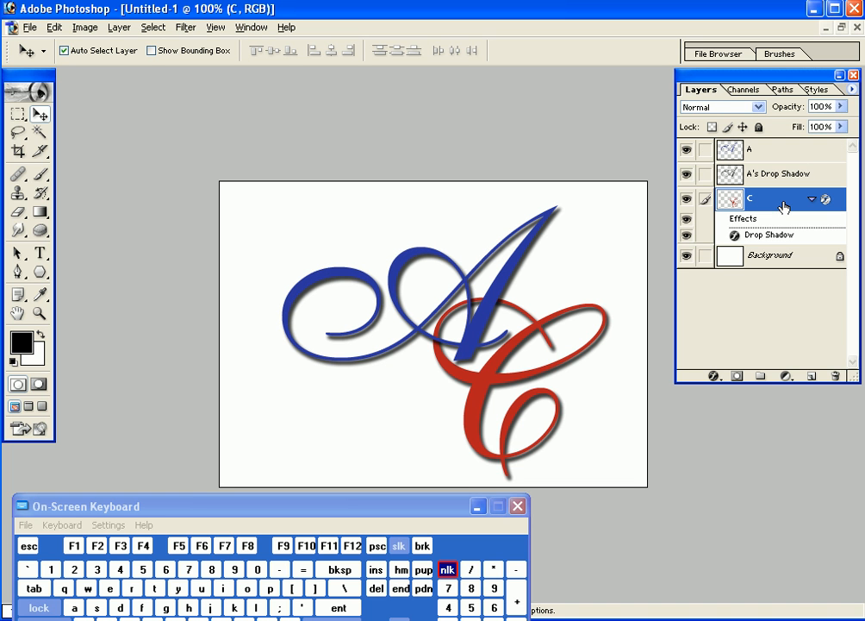
pyautogui.click(121, 28)
pyautogui.moveTo(222, 112)
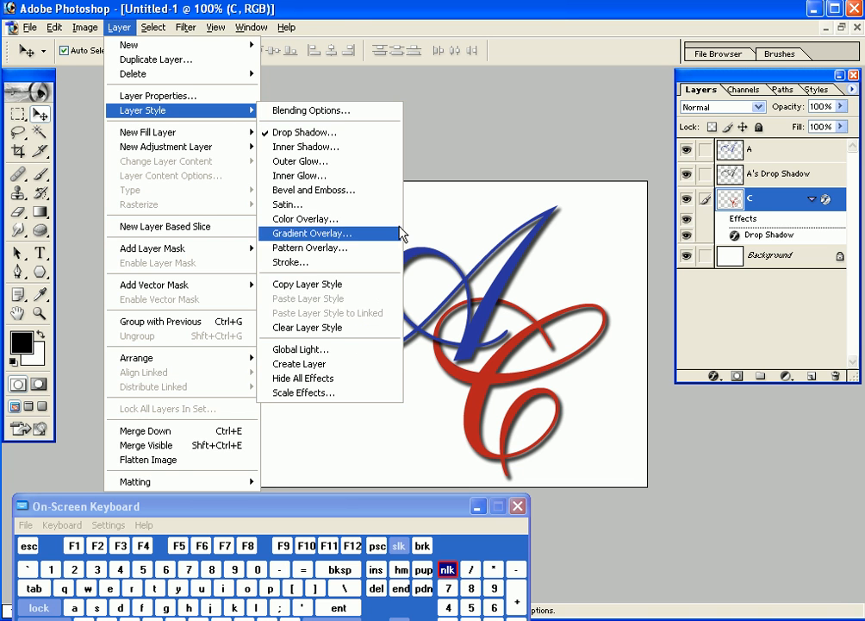
pyautogui.click(334, 363)
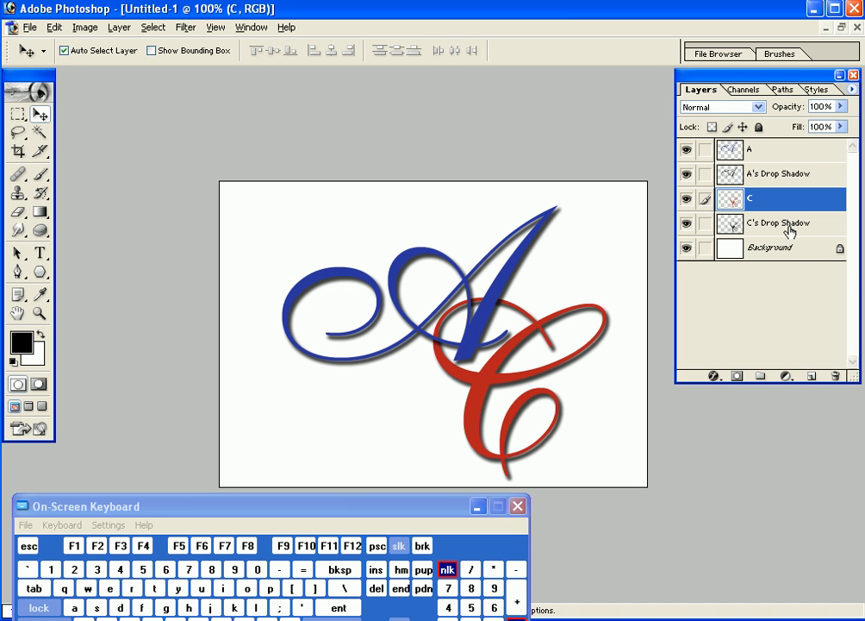
# Make the A layer active and load the C layer's outline as a selection around the overlapping strokes
pyautogui.press('z')
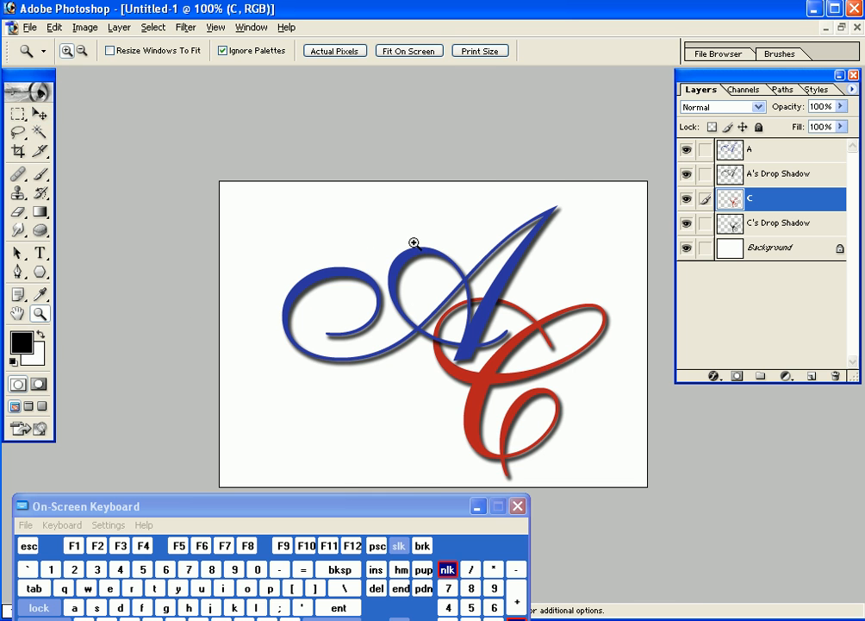
pyautogui.moveTo(413, 243); pyautogui.dragTo(536, 392)
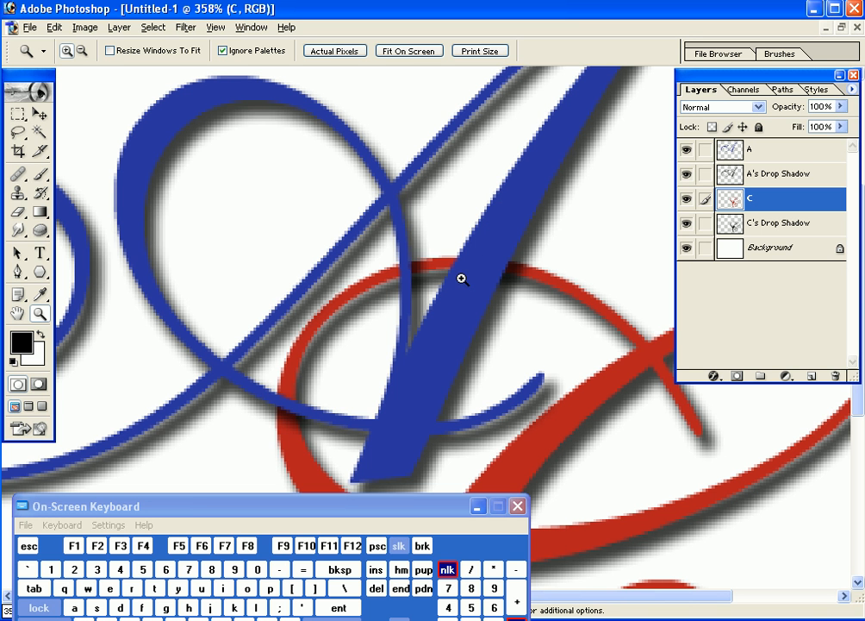
pyautogui.click(786, 152)
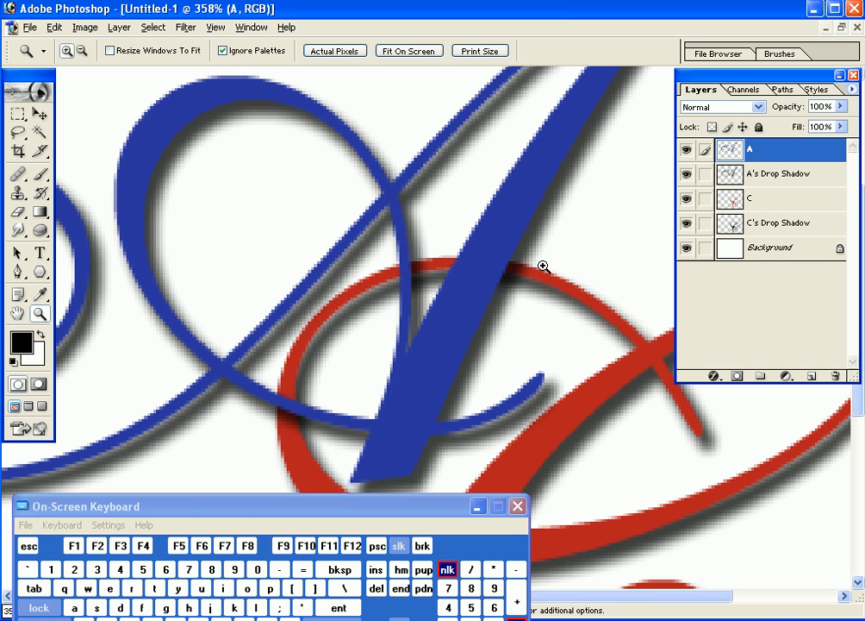
pyautogui.keyDown('ctrl'); pyautogui.click(789, 208); pyautogui.keyUp('ctrl')
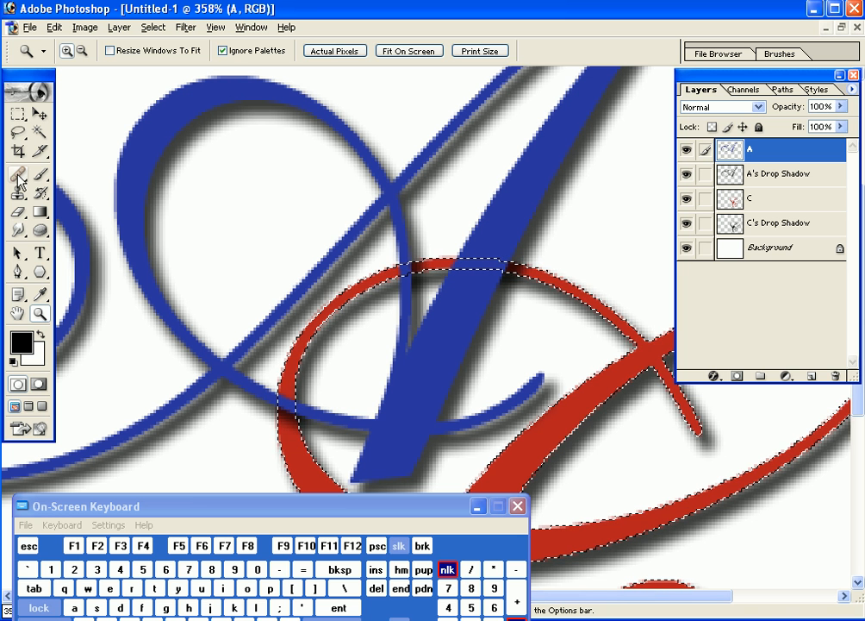
# Erase the A's thick stem inside the C-shaped selection at the upper crossing, using the Eraser at 100% opacity
pyautogui.click(18, 214)
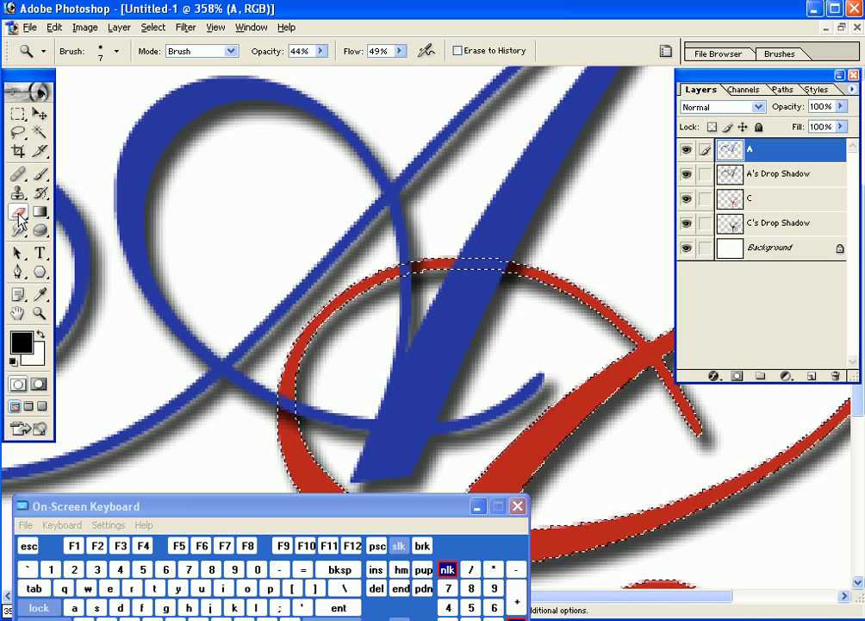
pyautogui.click(321, 51)
pyautogui.moveTo(326, 70); pyautogui.dragTo(373, 71)
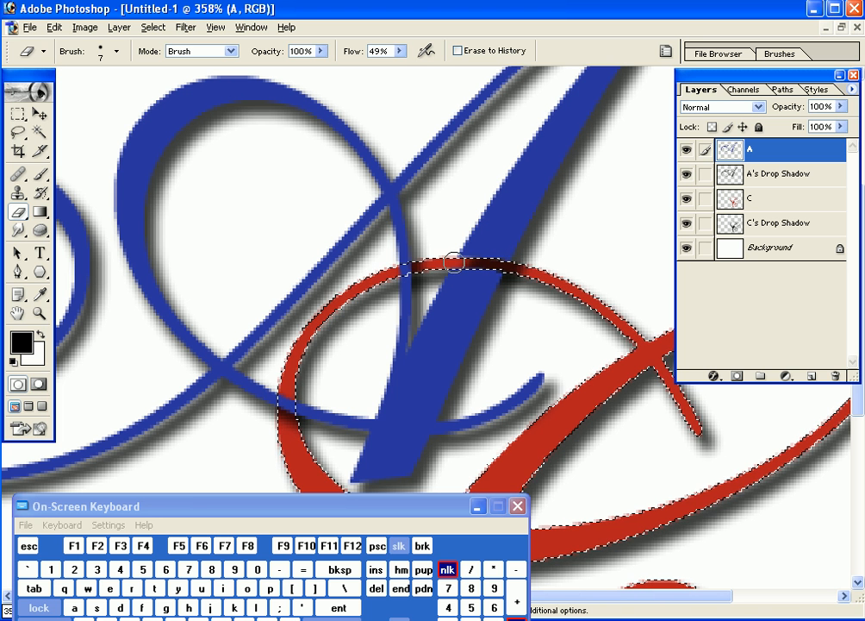
pyautogui.moveTo(455, 262)
pyautogui.mouseDown()
pyautogui.moveTo(512, 222)
pyautogui.moveTo(487, 263)
pyautogui.moveTo(539, 251)
pyautogui.mouseUp()
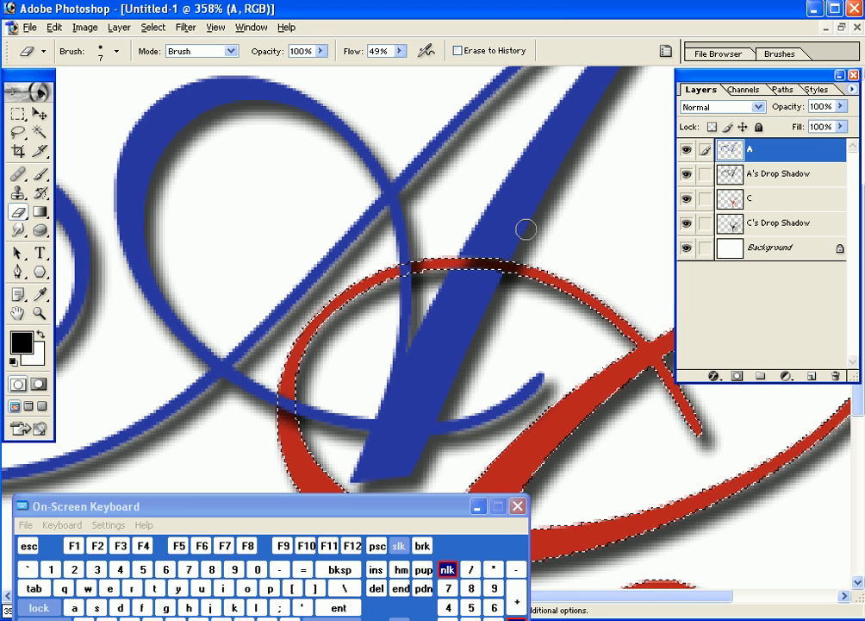
pyautogui.click(40, 113)
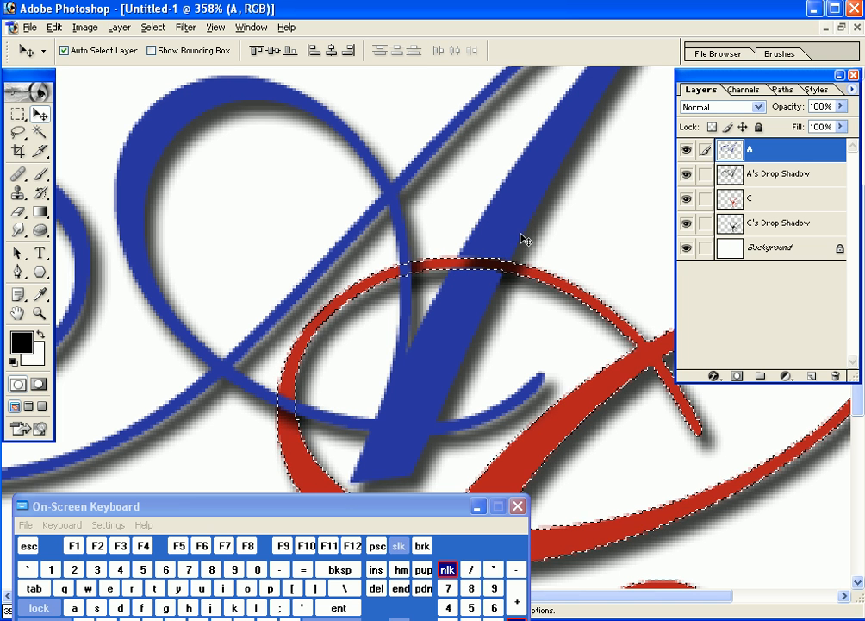
# Erase the A's drop shadow from the C's upper curve at the thick stem, reactivate the A layer and deselect
pyautogui.click(789, 180)
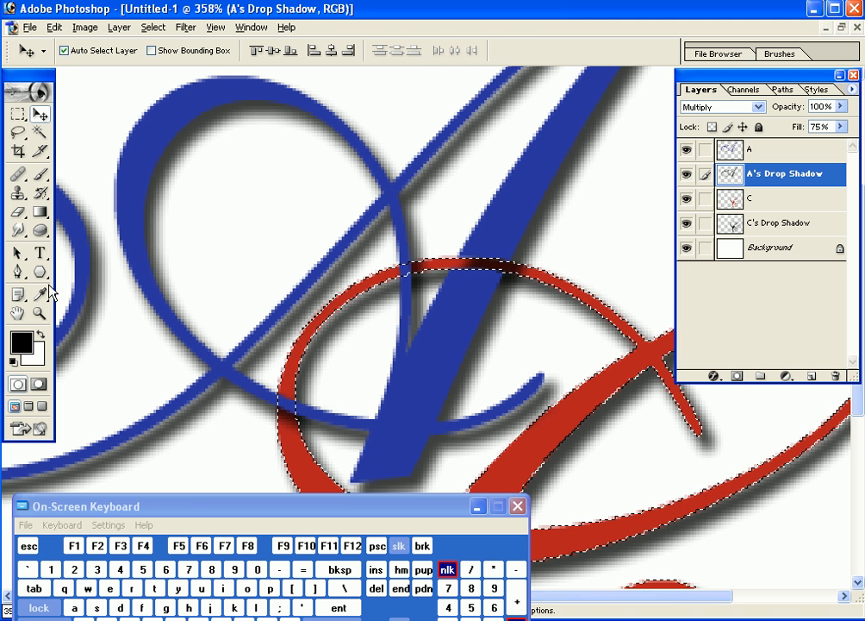
pyautogui.click(18, 211)
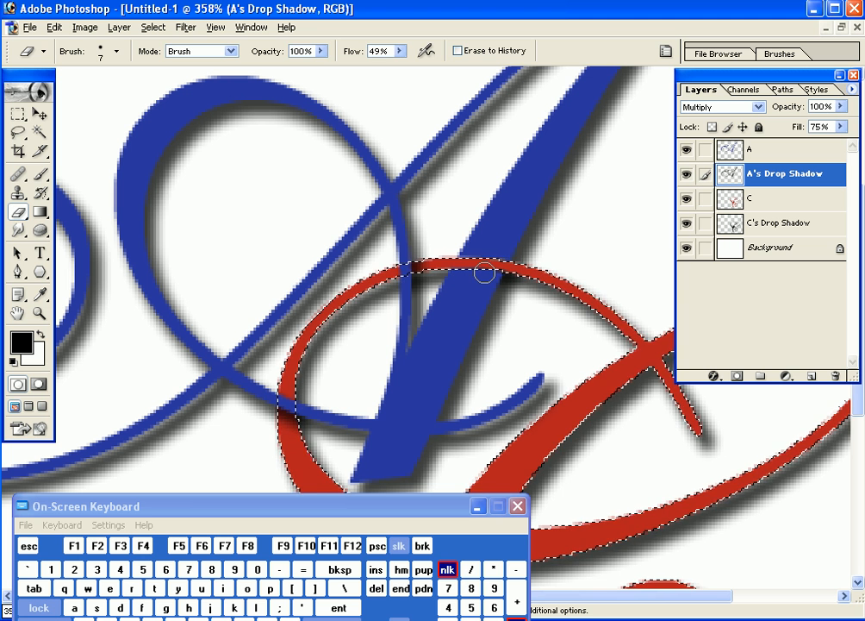
pyautogui.click(39, 113)
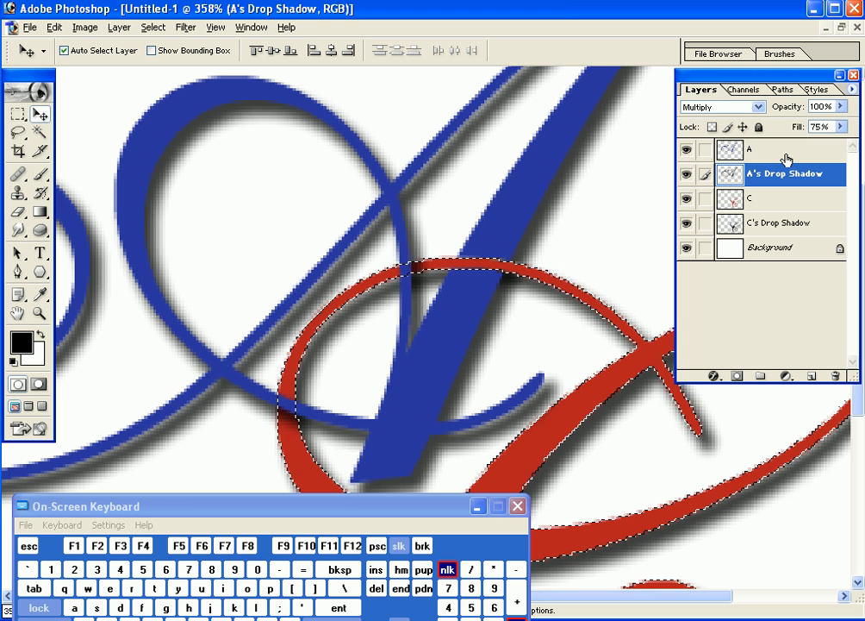
pyautogui.click(734, 152)
pyautogui.click(117, 607)
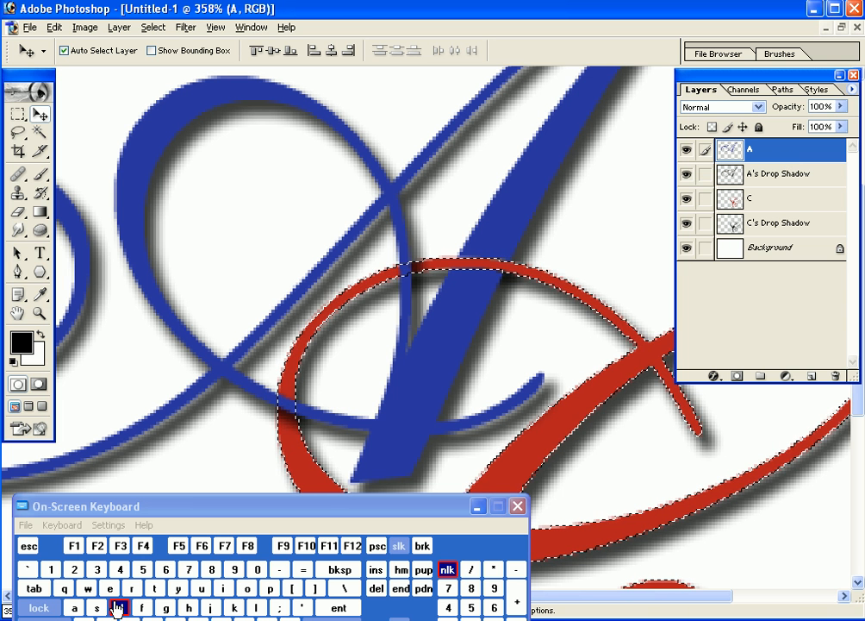
pyautogui.click(153, 28)
pyautogui.click(163, 60)
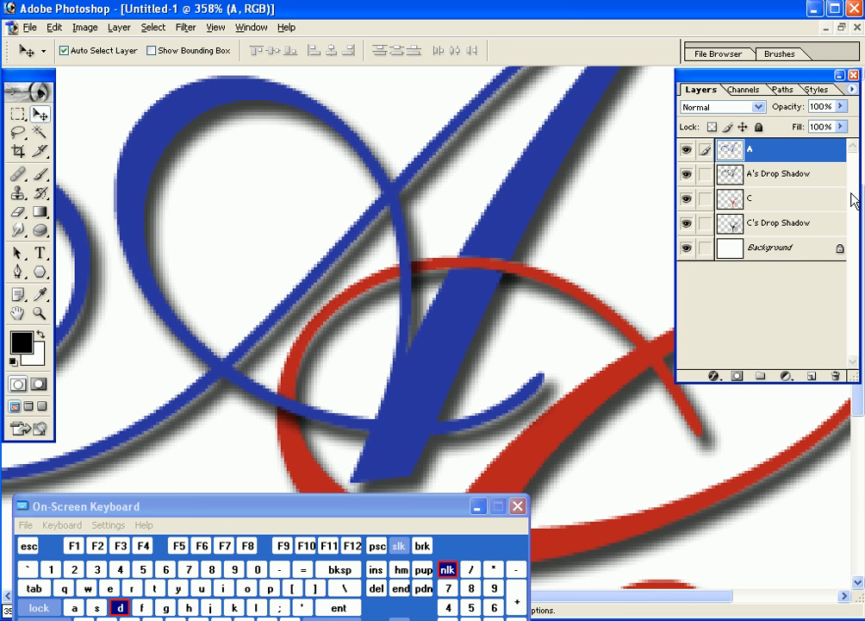
# Load the outline of the C's drop shadow as a selection and set the Eraser's opacity to 33%
pyautogui.keyDown('ctrl'); pyautogui.click(793, 224); pyautogui.keyUp('ctrl')
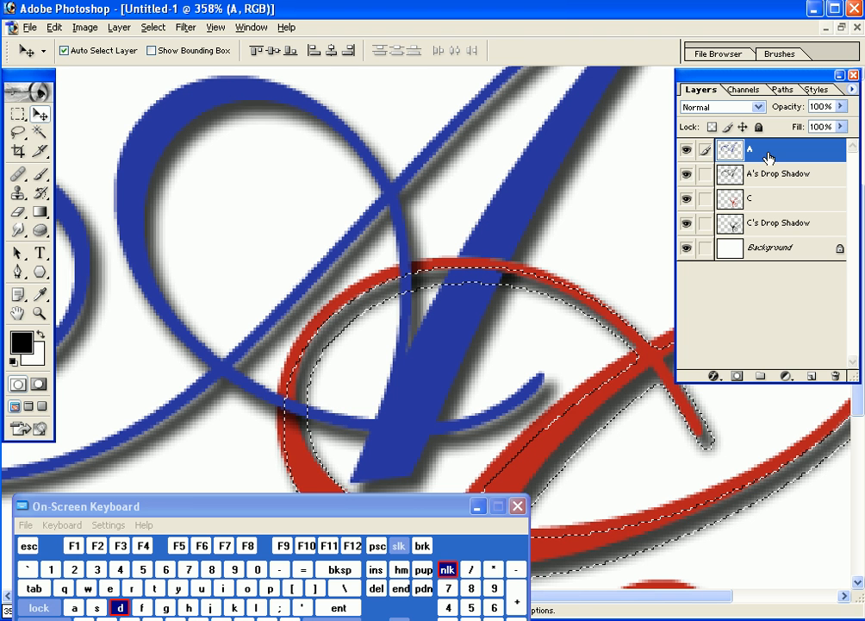
pyautogui.click(19, 211)
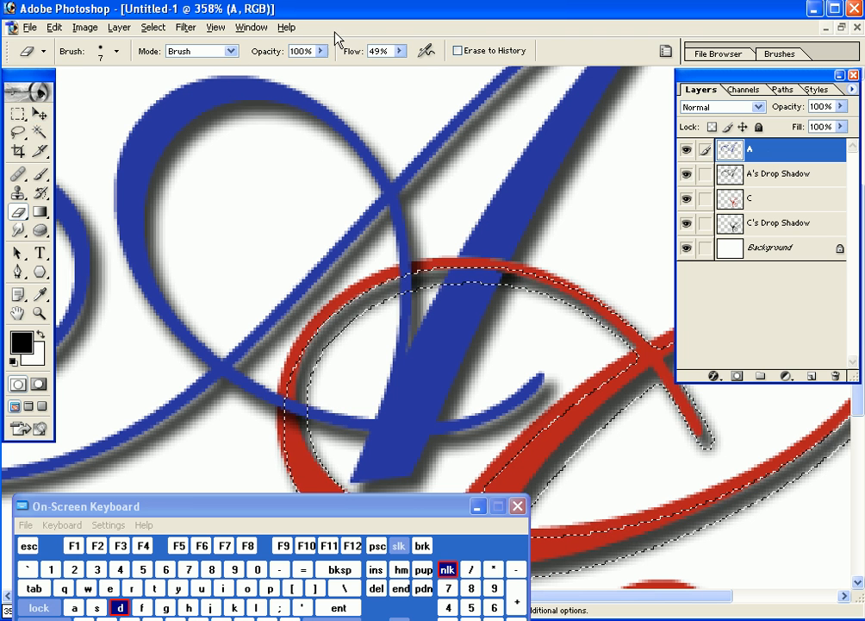
pyautogui.click(321, 51)
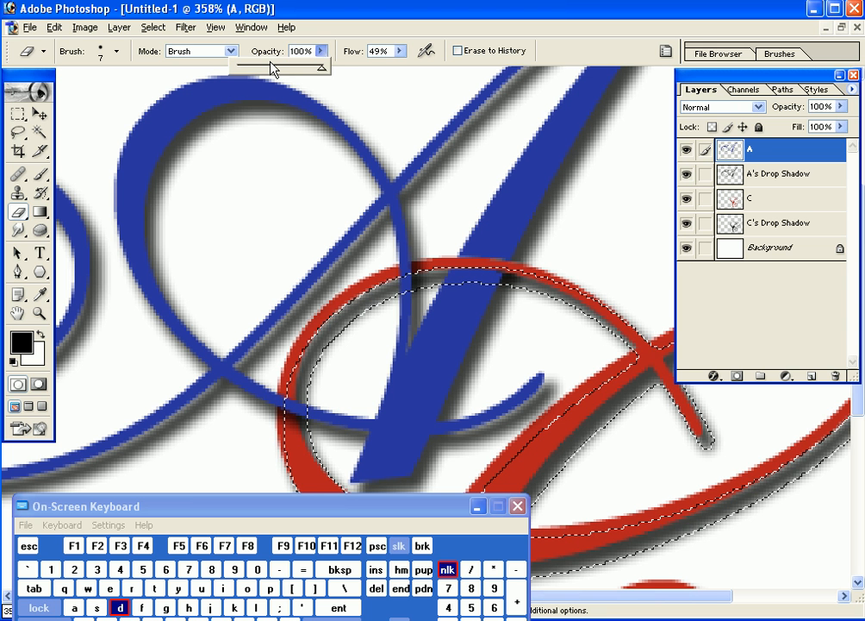
pyautogui.moveTo(272, 69); pyautogui.dragTo(265, 69)
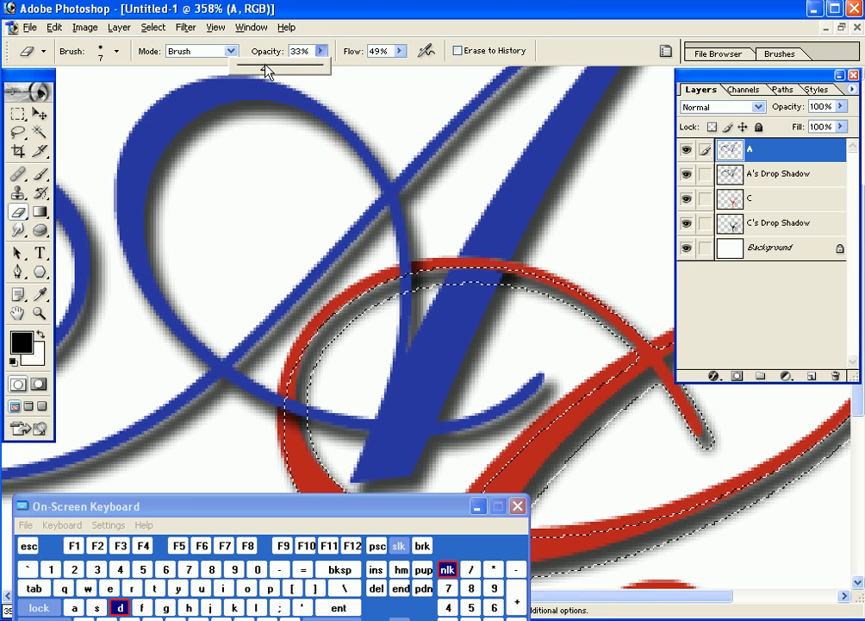
pyautogui.click(336, 15)
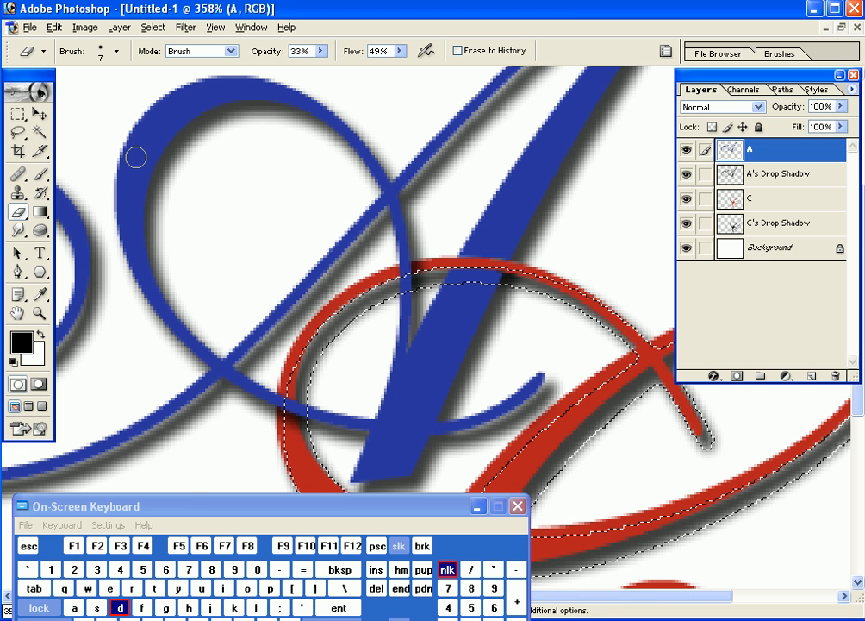
# Using a soft 10 px eraser brush, partly erase the A's thick stem inside the shadow selection, and deselect
pyautogui.click(118, 51)
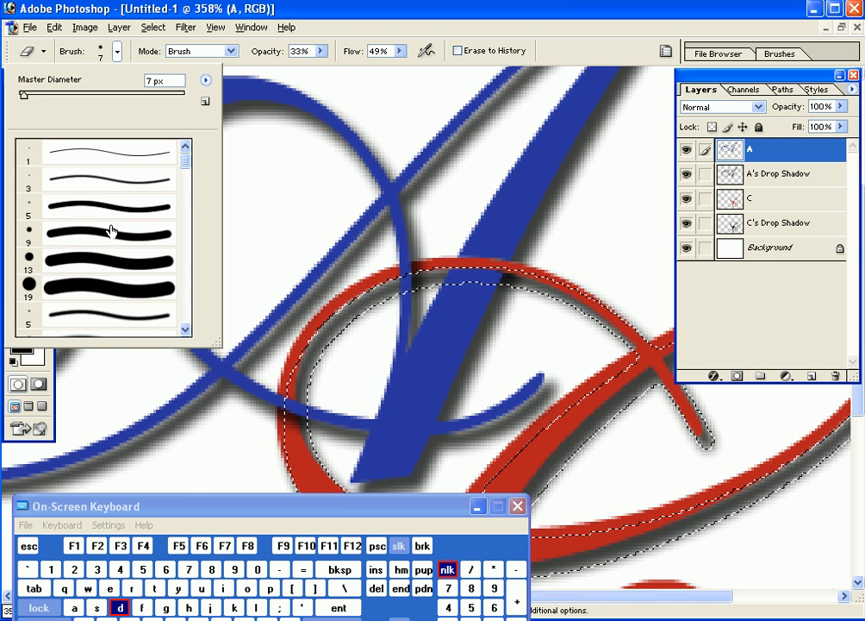
pyautogui.click(186, 287)
pyautogui.click(111, 247)
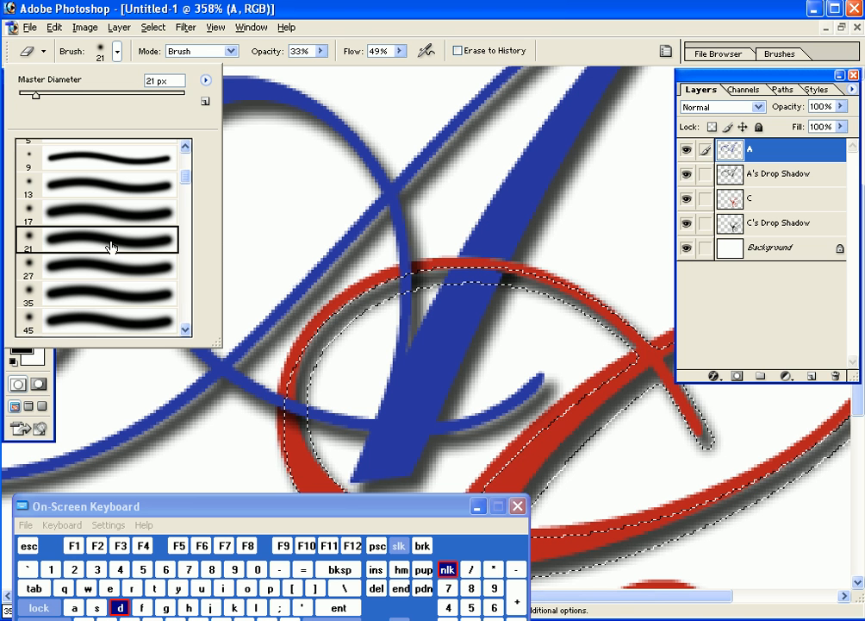
pyautogui.click(448, 295)
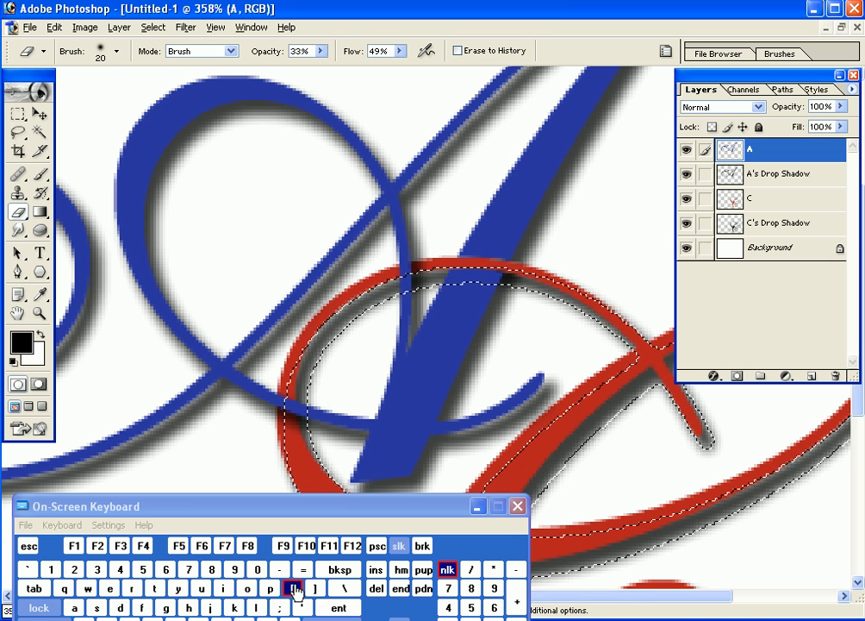
pyautogui.click(294, 591)
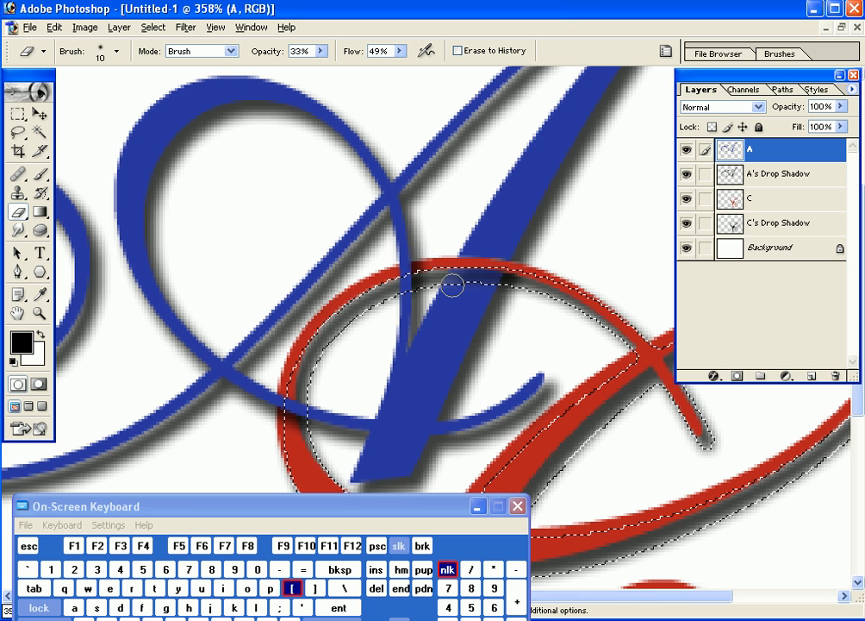
pyautogui.doubleClick(39, 314)
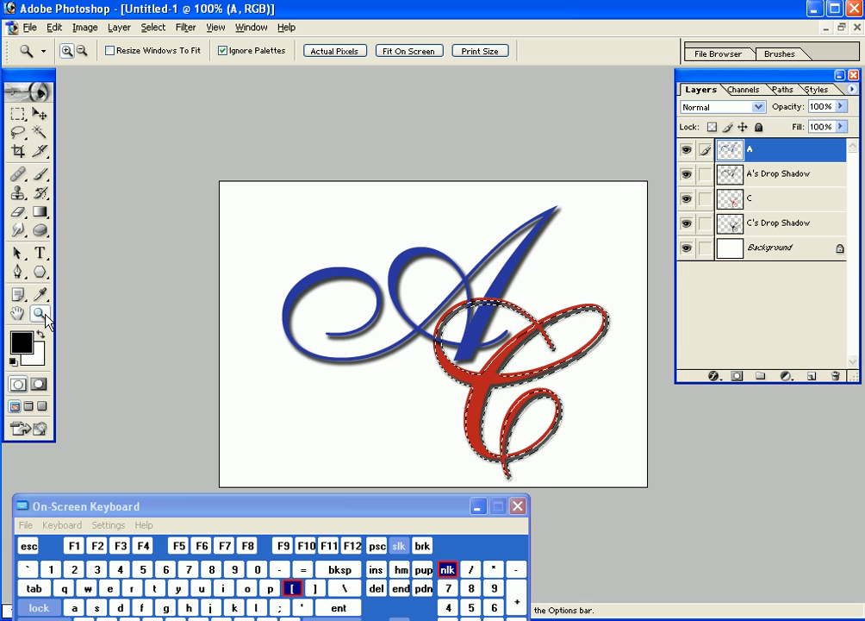
pyautogui.click(120, 608)
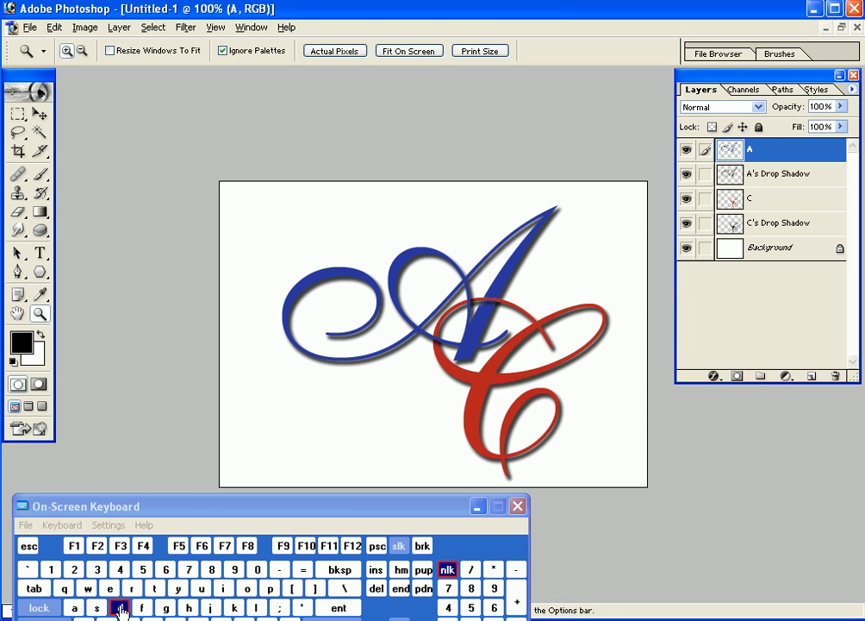
# Load the C's outline as a selection and erase the A's thin stroke across the C's left curve at 100% opacity
pyautogui.click(492, 328)
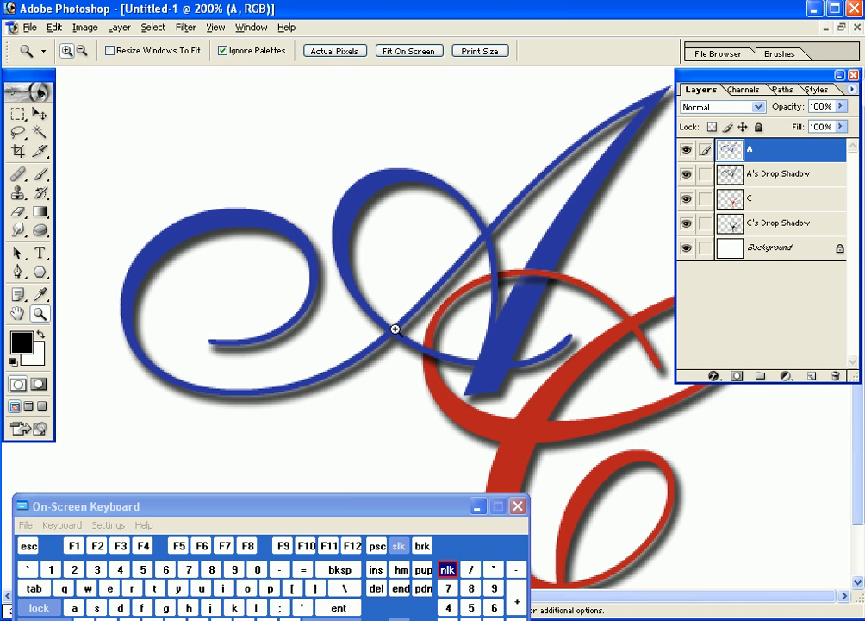
pyautogui.moveTo(377, 299); pyautogui.dragTo(465, 394)
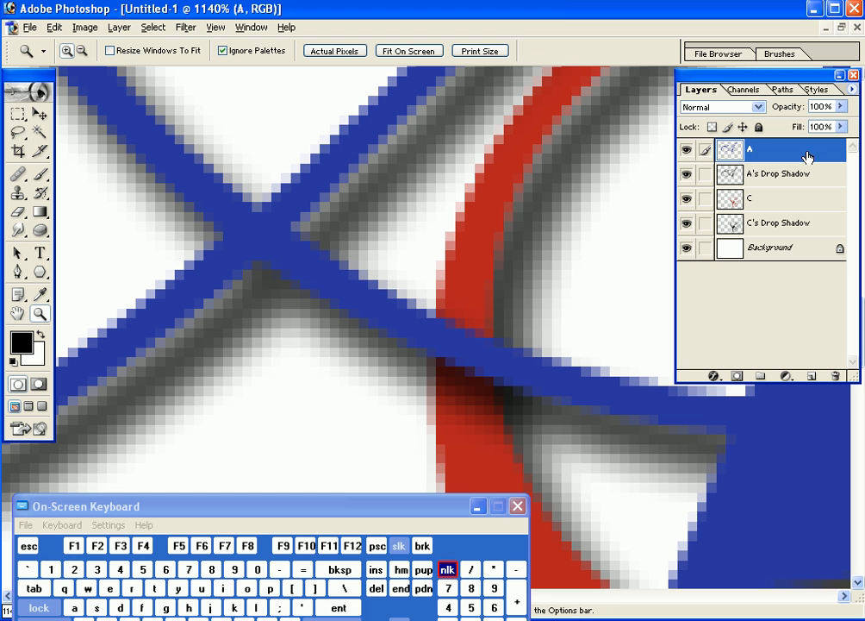
pyautogui.keyDown('ctrl'); pyautogui.click(783, 211); pyautogui.keyUp('ctrl')
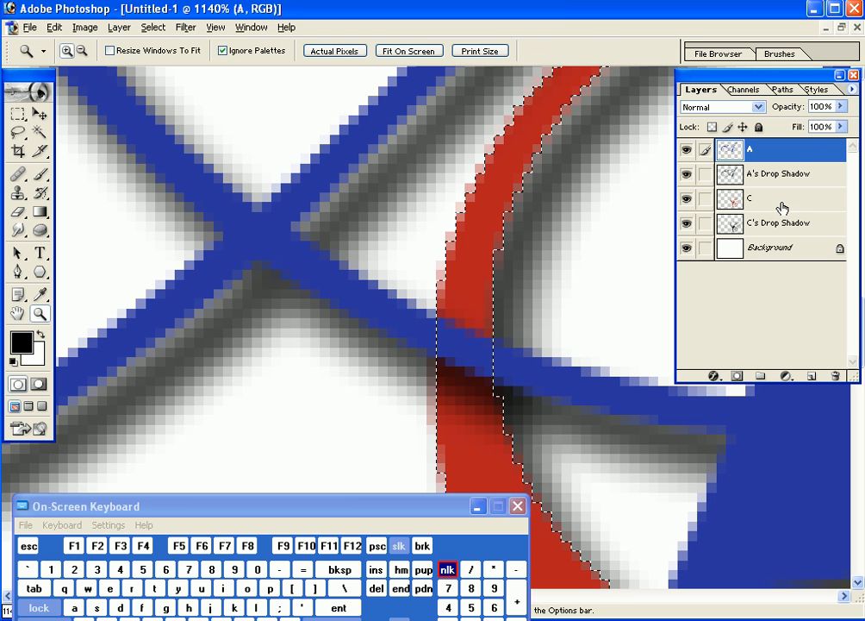
pyautogui.press('e')
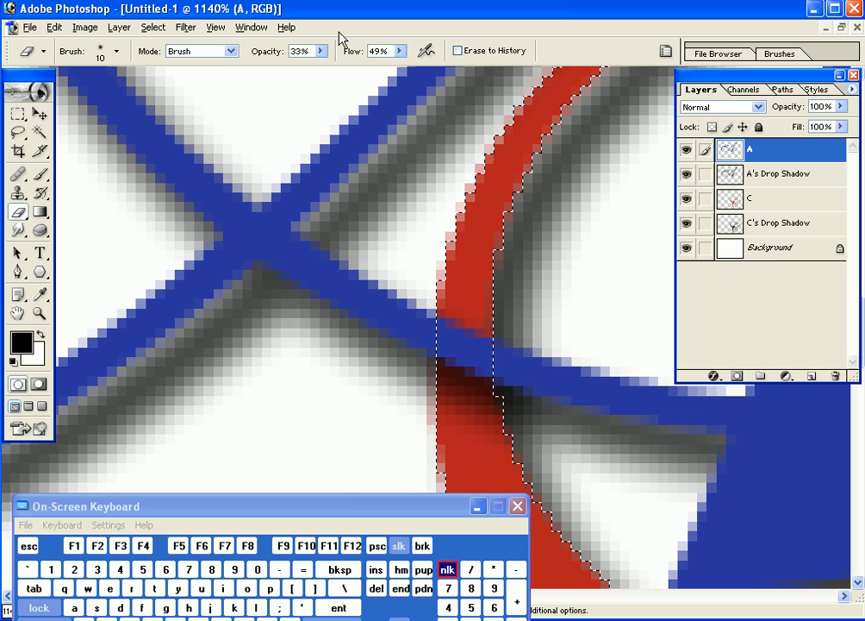
pyautogui.click(321, 51)
pyautogui.moveTo(319, 69); pyautogui.dragTo(379, 68)
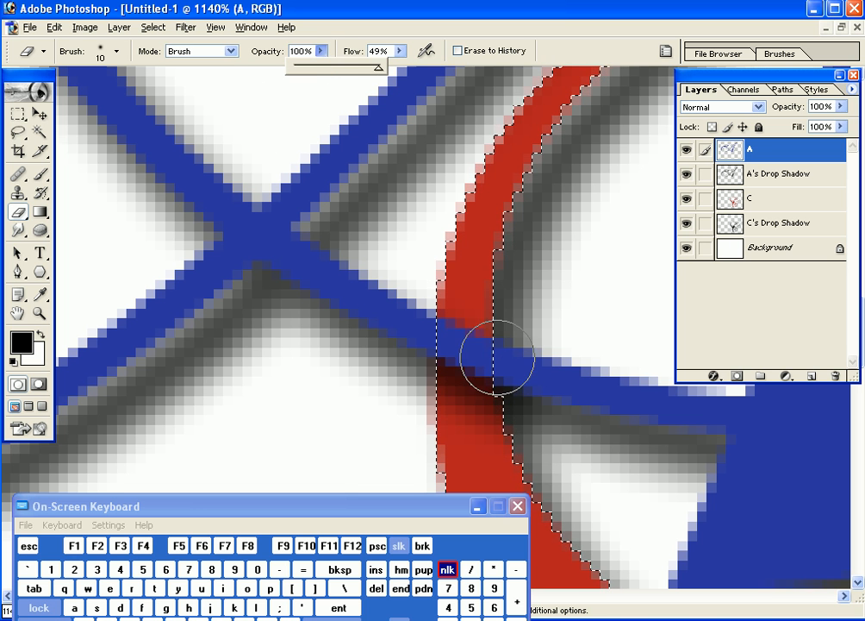
pyautogui.moveTo(497, 358)
pyautogui.mouseDown()
pyautogui.moveTo(470, 365)
pyautogui.moveTo(462, 313)
pyautogui.mouseUp()
pyautogui.moveTo(447, 351); pyautogui.dragTo(441, 389)
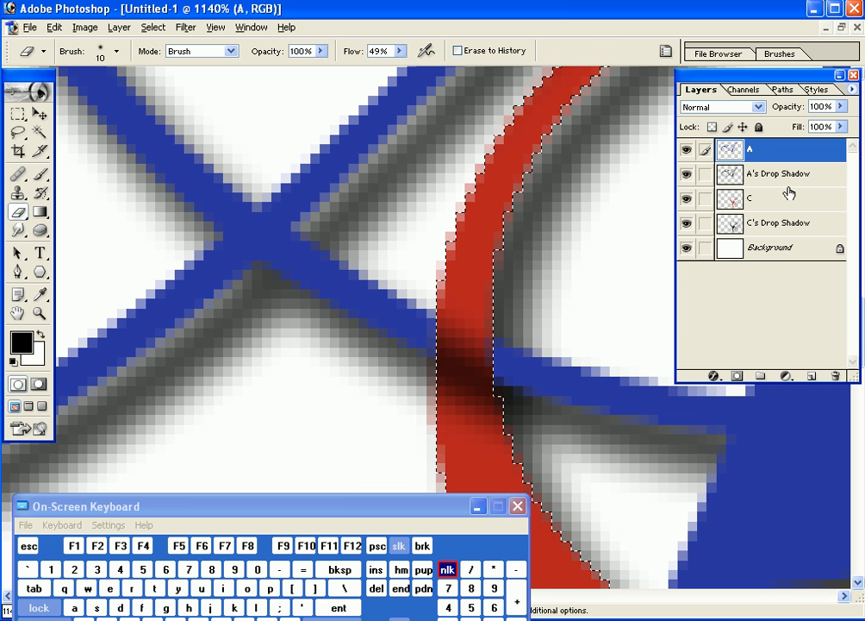
# Erase the A's drop shadow from the C's left curve at the thin-stroke crossing and reactivate the A layer
pyautogui.click(816, 175)
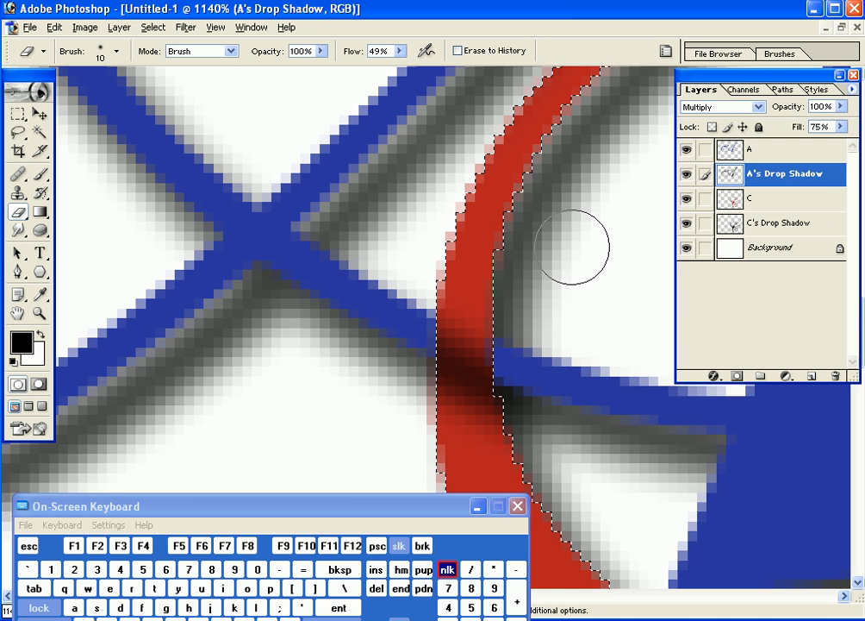
pyautogui.moveTo(436, 406); pyautogui.dragTo(457, 331)
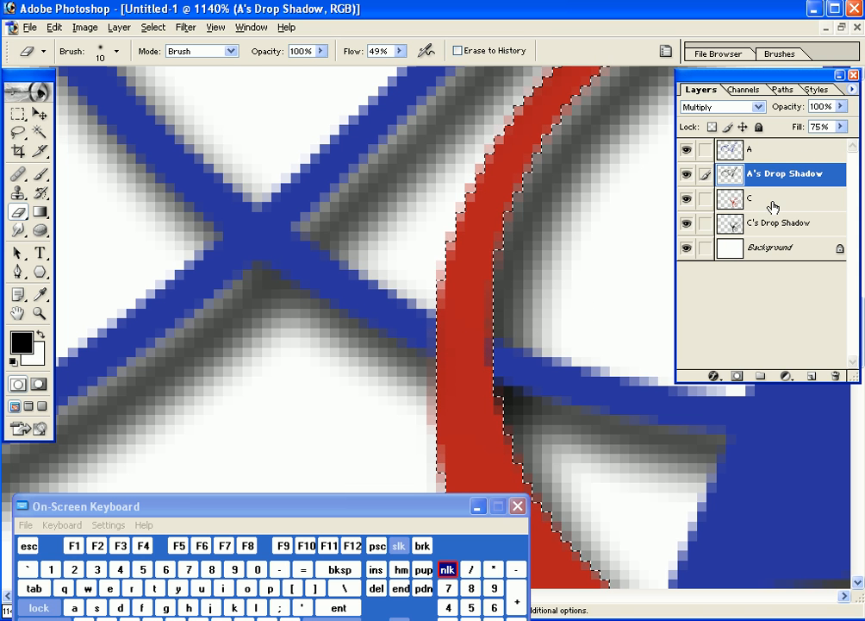
pyautogui.click(787, 159)
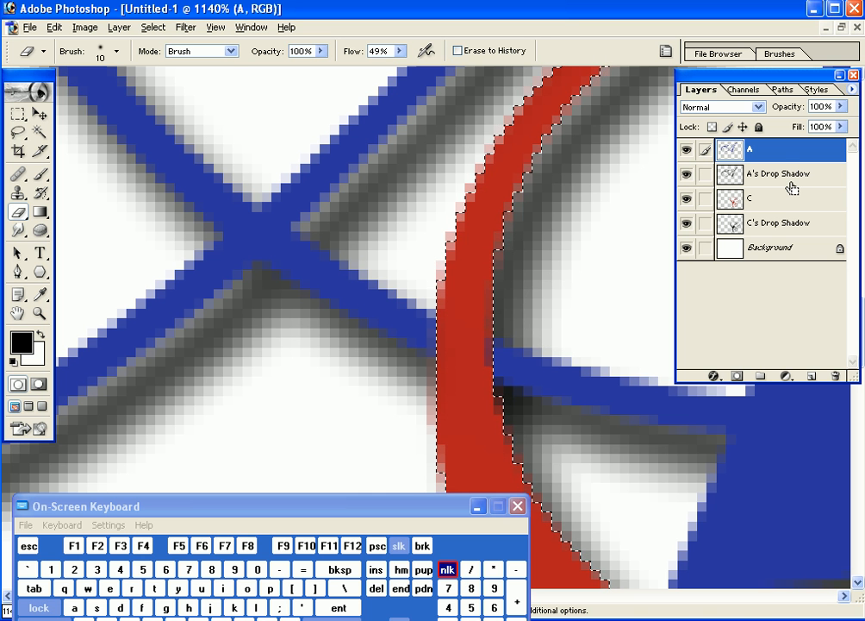
# Load the C's drop shadow outline, partly erase the A's thin stroke beside the C's left curve at 32% opacity, and deselect
pyautogui.keyDown('ctrl'); pyautogui.click(844, 184); pyautogui.keyUp('ctrl')
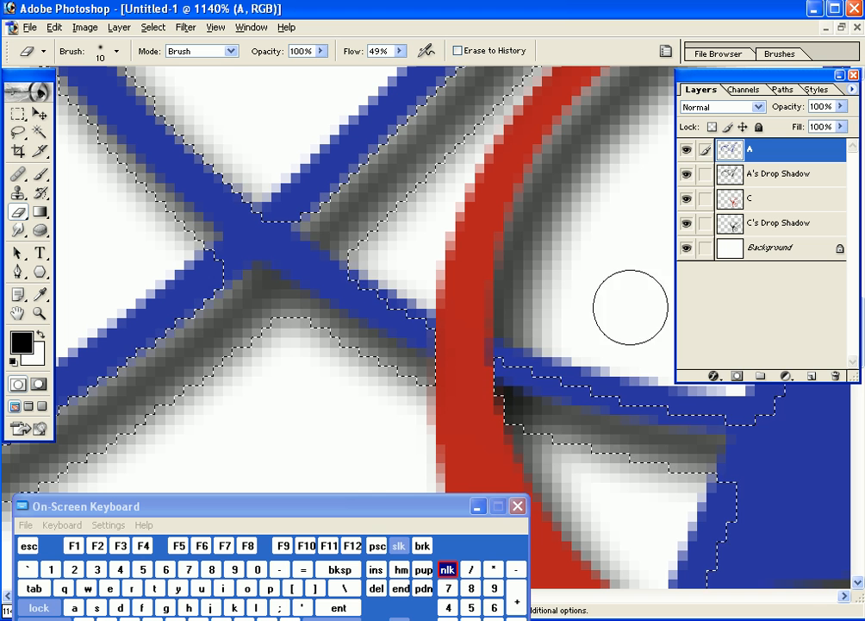
pyautogui.keyDown('ctrl'); pyautogui.click(731, 224); pyautogui.keyUp('ctrl')
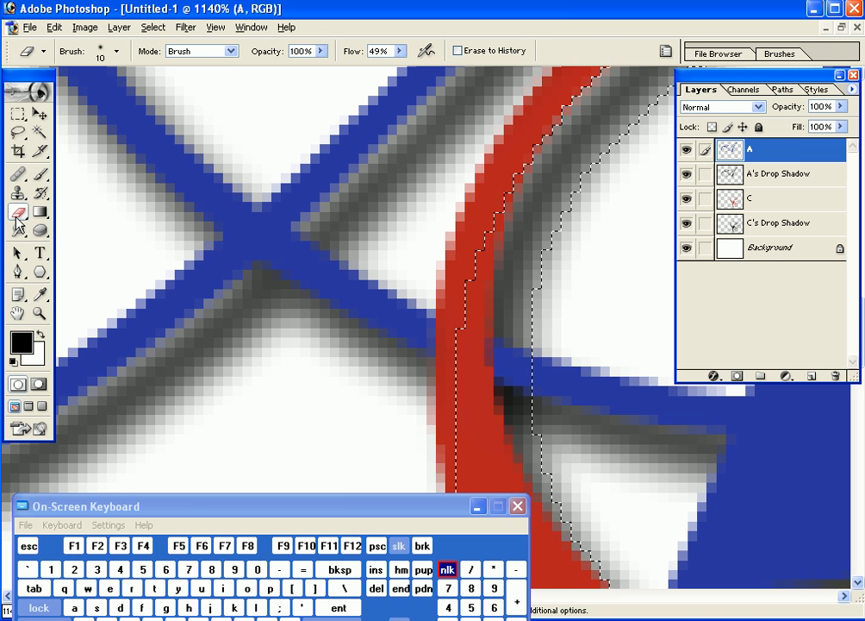
pyautogui.moveTo(321, 52); pyautogui.dragTo(265, 72)
pyautogui.click(472, 8)
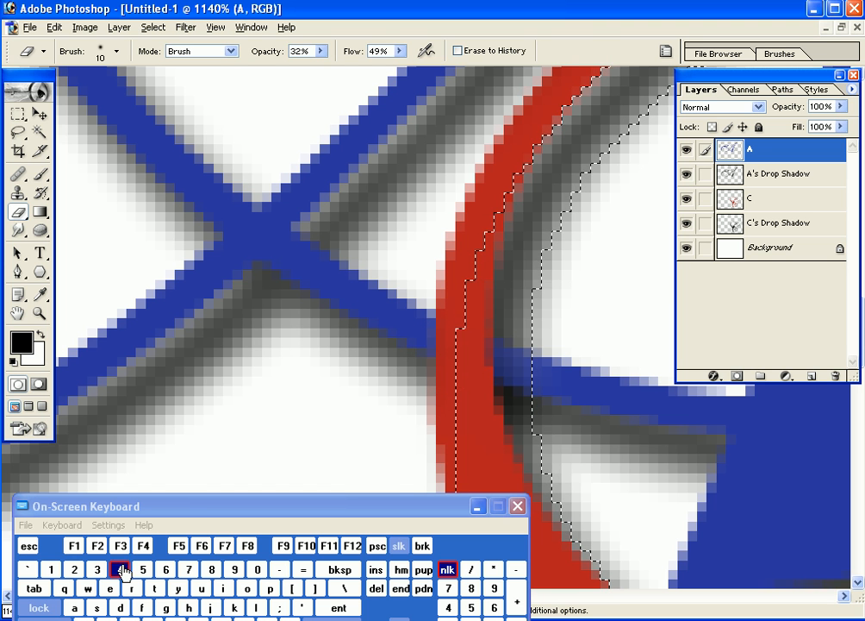
pyautogui.click(120, 607)
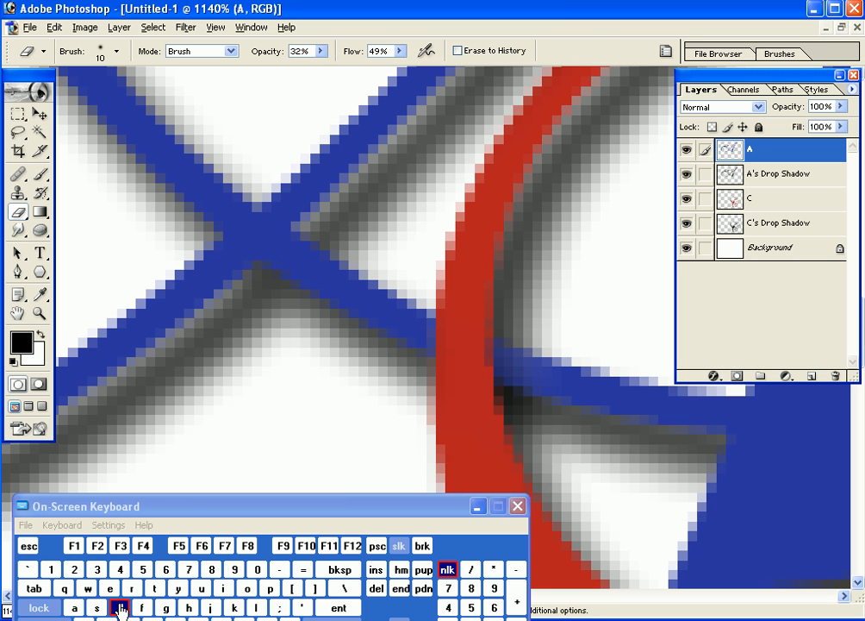
pyautogui.doubleClick(40, 313)
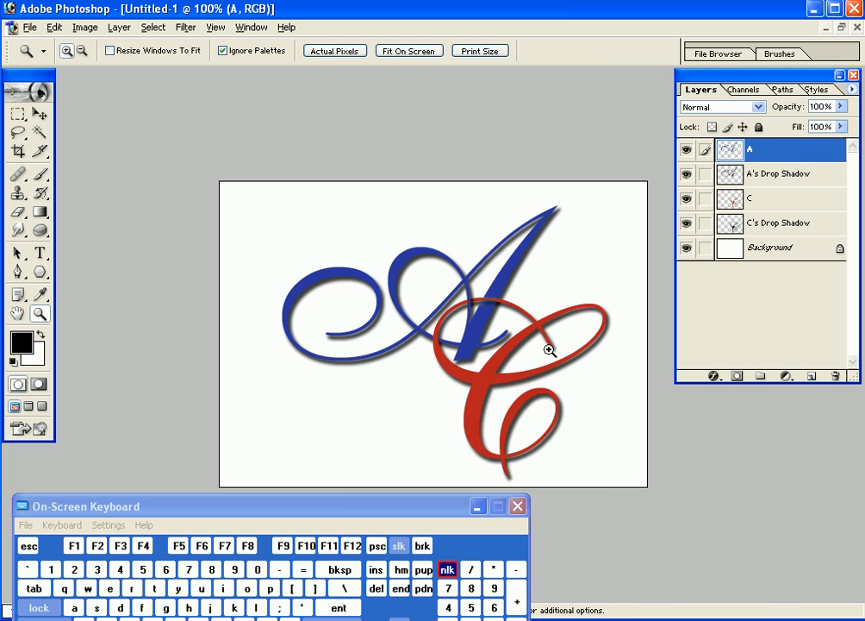
pyautogui.click(504, 355)
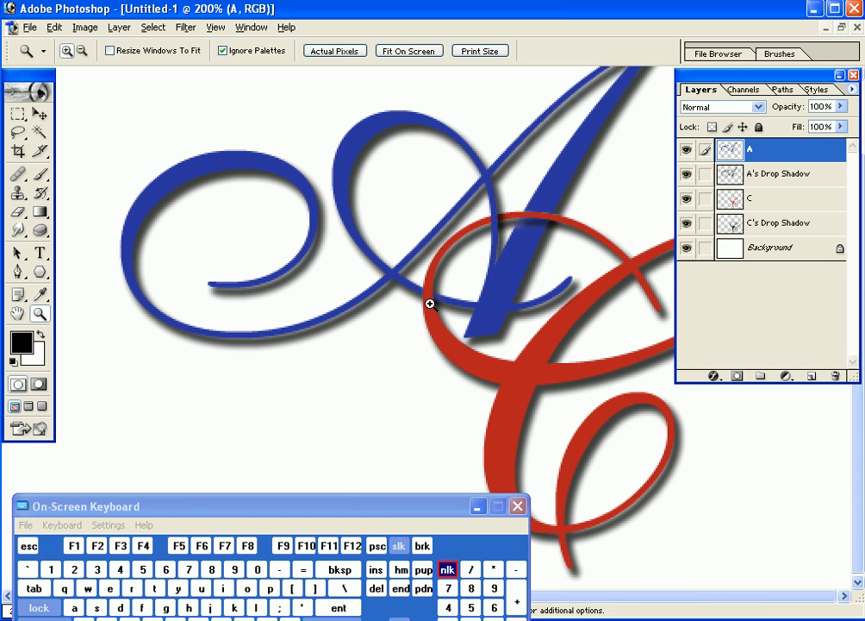
pyautogui.doubleClick(39, 314)
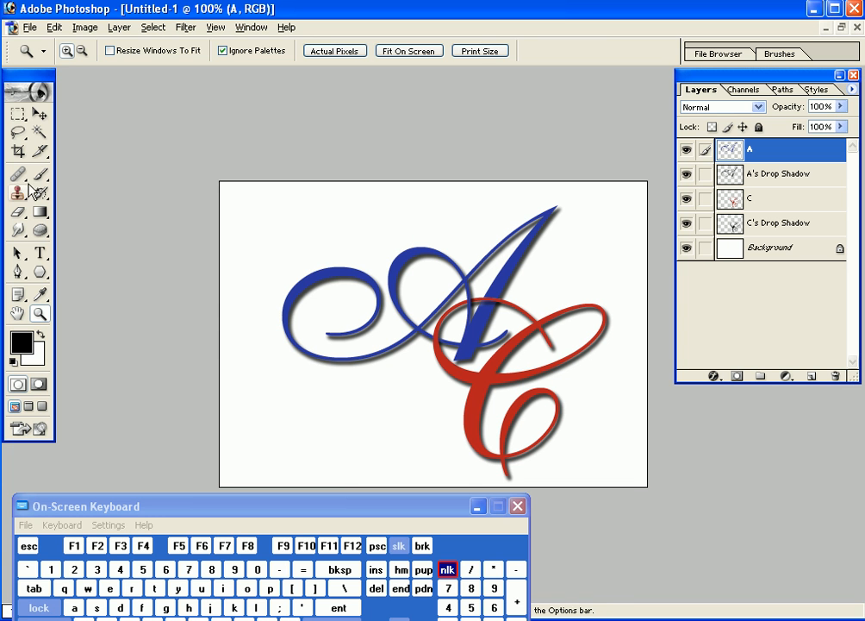
pyautogui.click(40, 113)
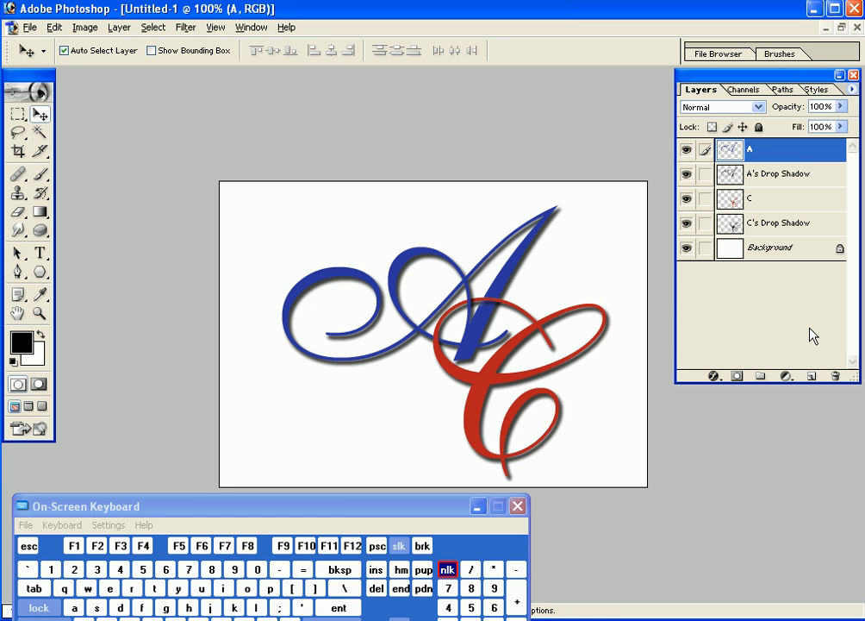
pyautogui.moveTo(330, 508); pyautogui.dragTo(453, 493)
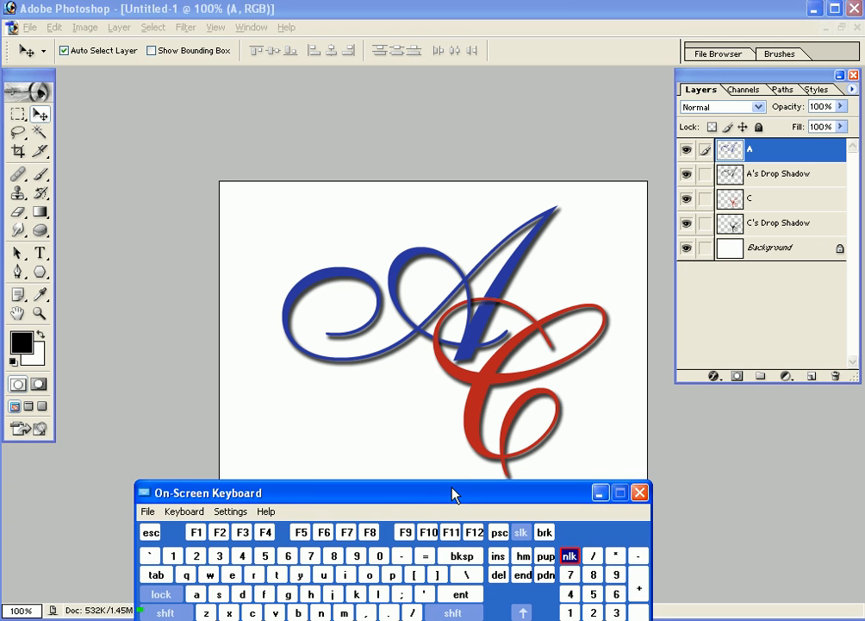